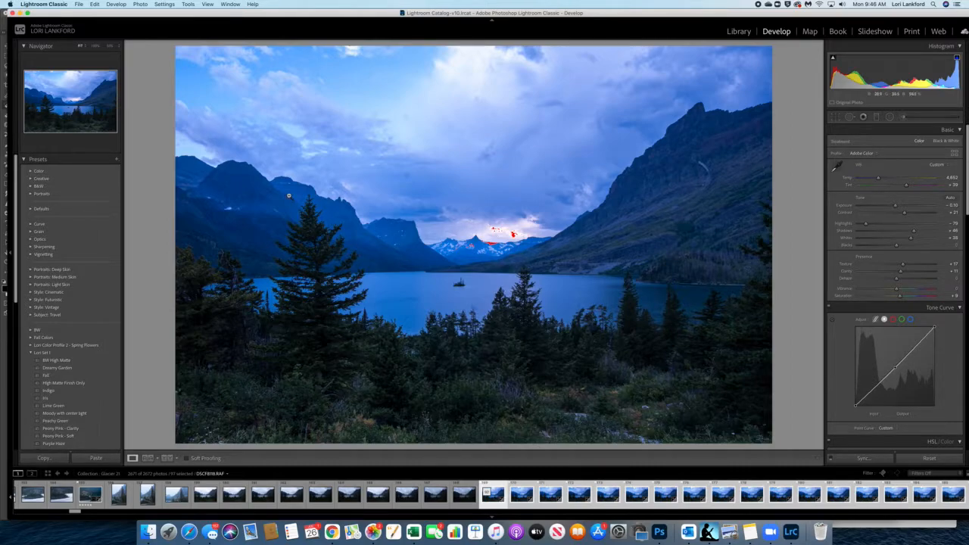
- Look through frames across the selected lake time-lapse sequence to compare how the clouds and light change
left_click(638, 496)
left_click(691, 497)
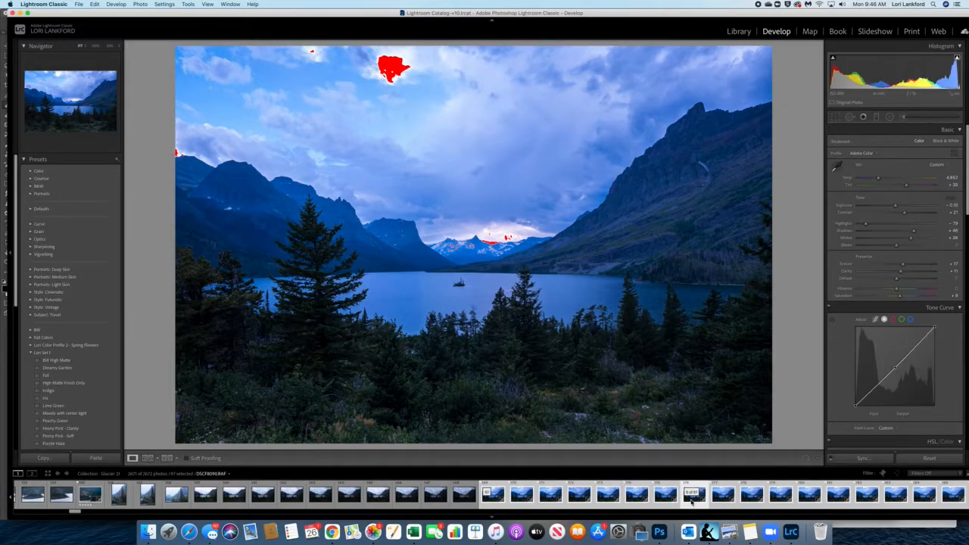
left_click(749, 496)
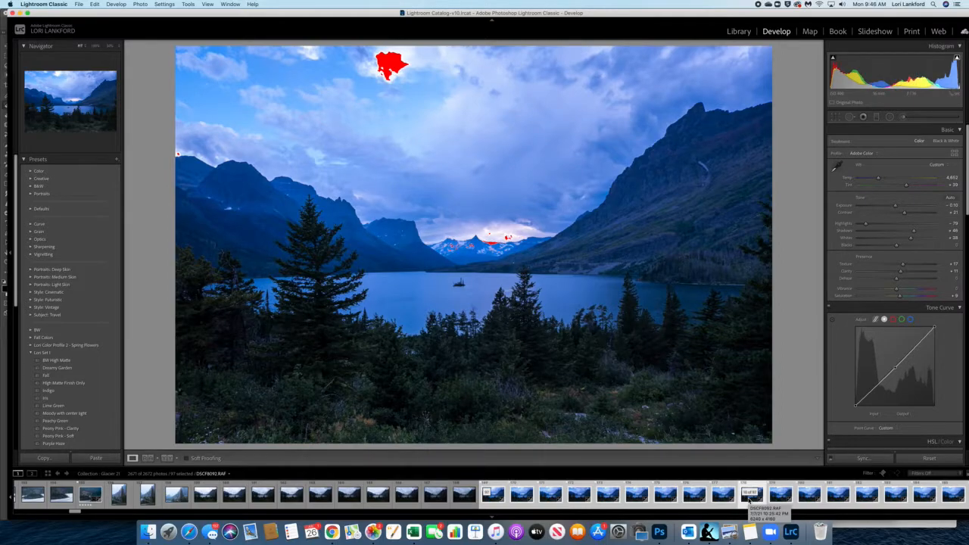
left_click(492, 498)
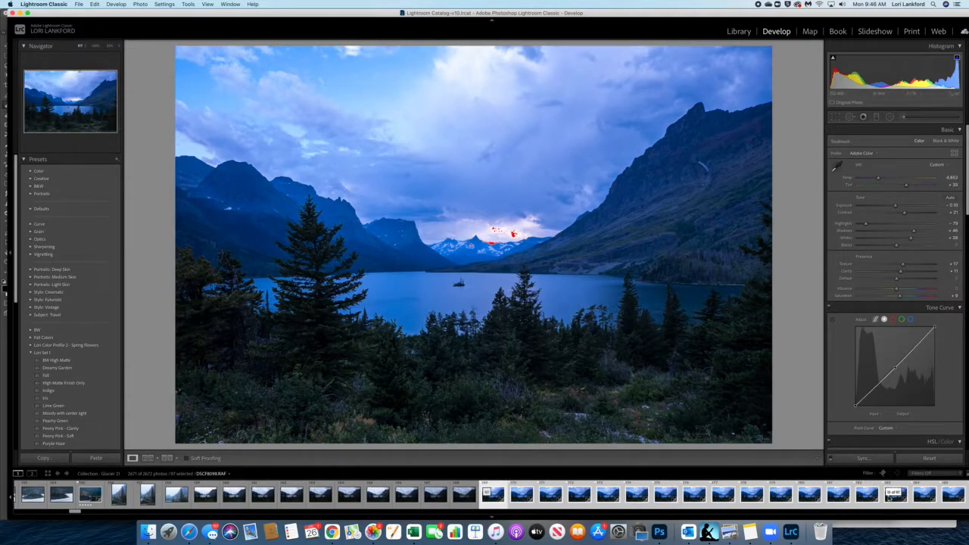
scroll(893, 494, "right", 3)
scroll(887, 494, "right", 8)
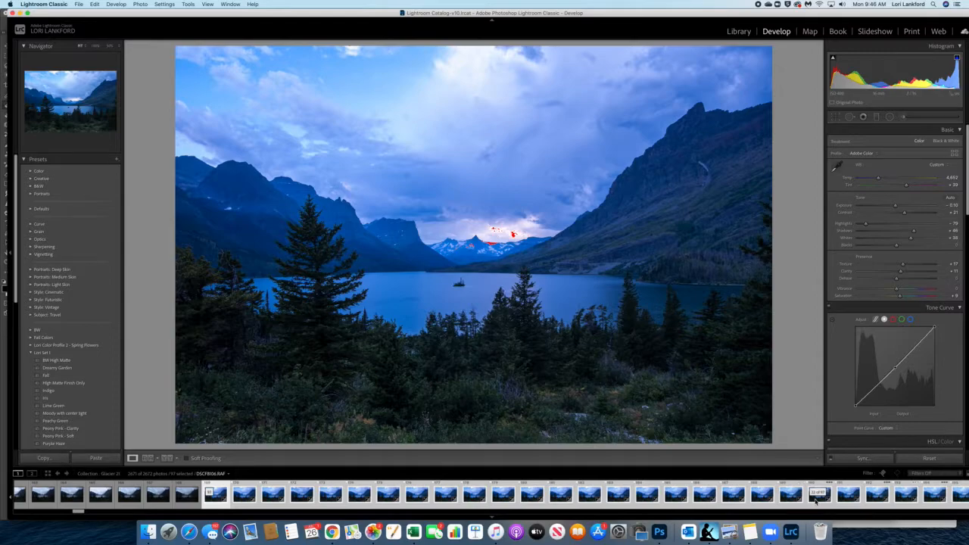
left_click(815, 496)
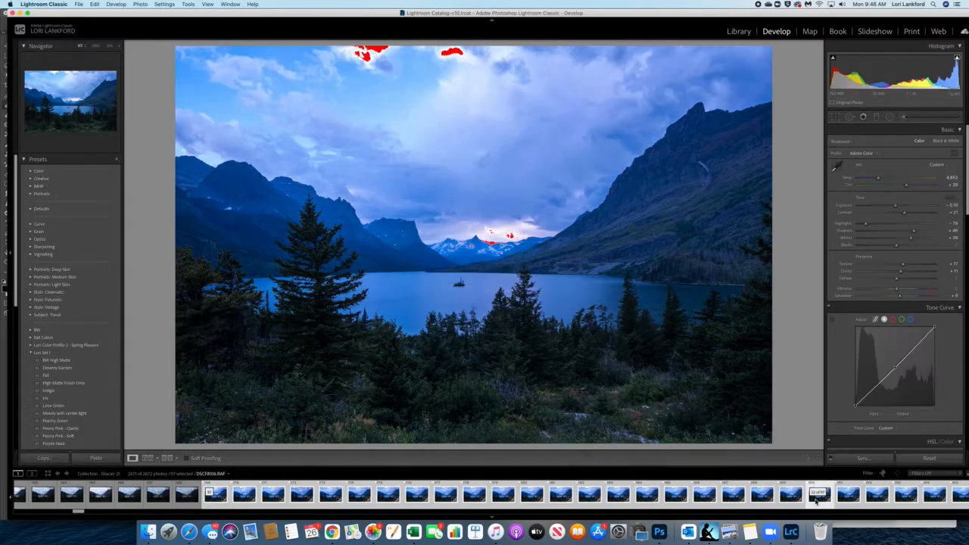
left_click(903, 496)
key("Right")
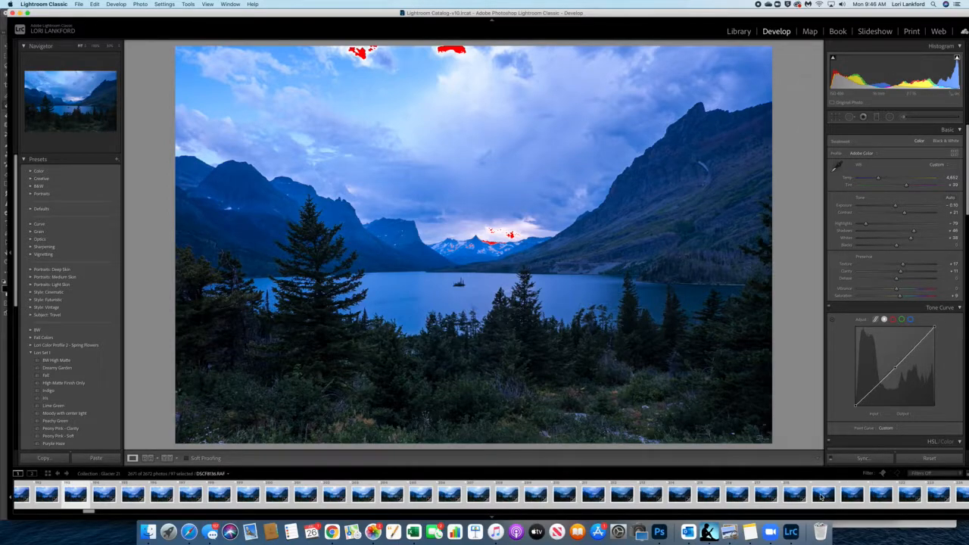
key("Right")
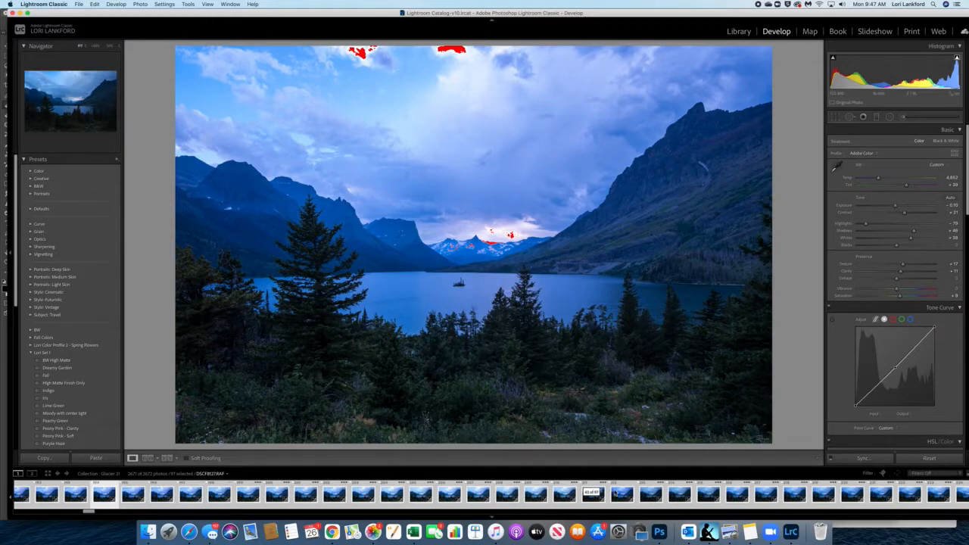
scroll(614, 492, "up", 5)
scroll(655, 493, "up", 6)
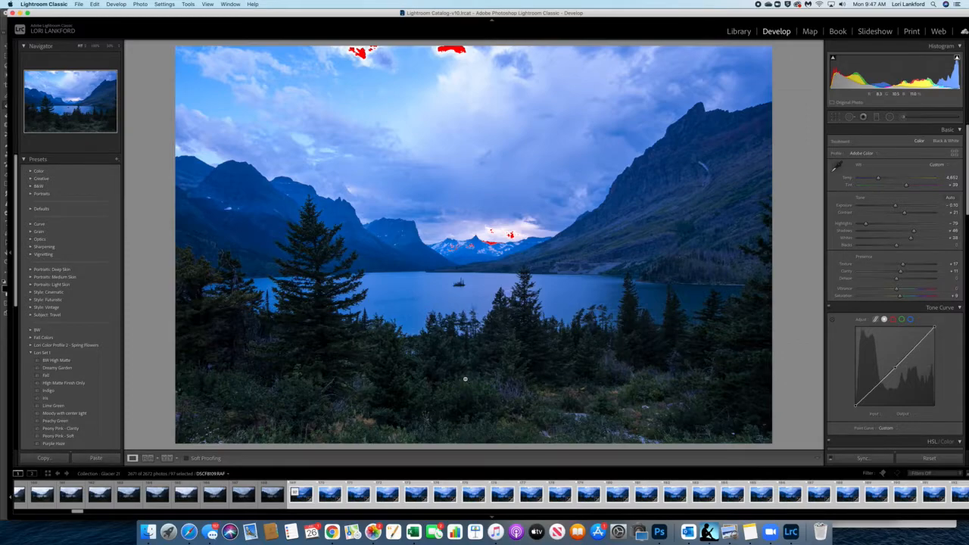
- View unedited frames preceding the edited lake sequence, ending on the first frame of the edited stack
left_click(127, 495)
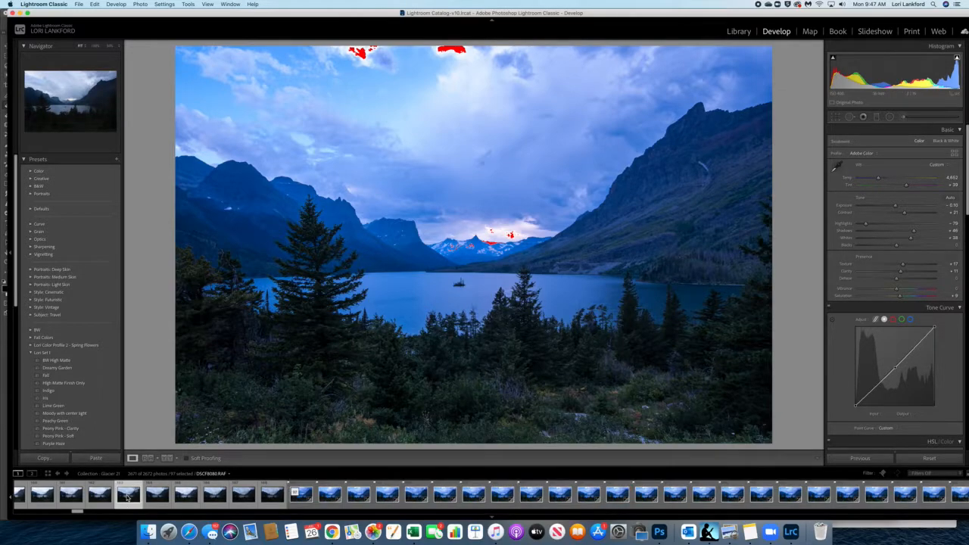
left_click(70, 496)
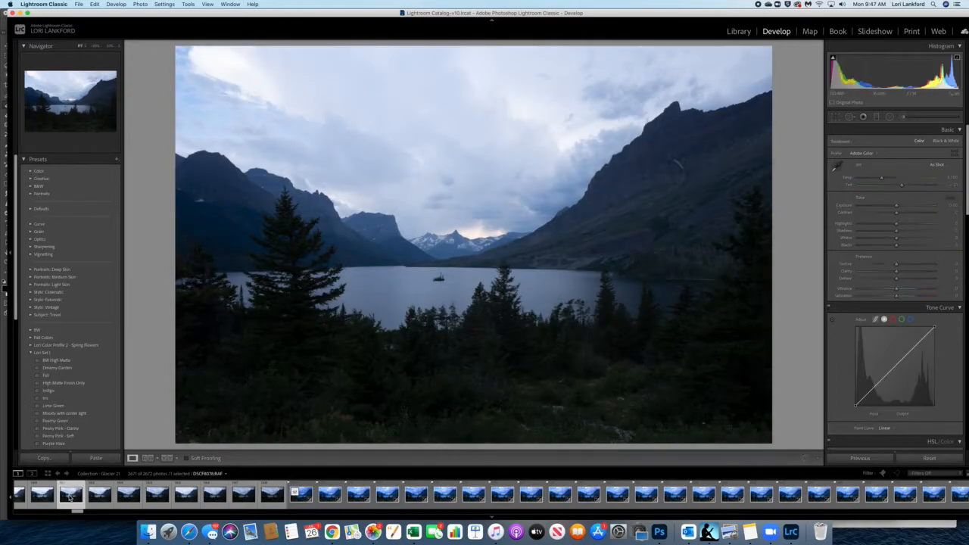
left_click(272, 495)
left_click(297, 499)
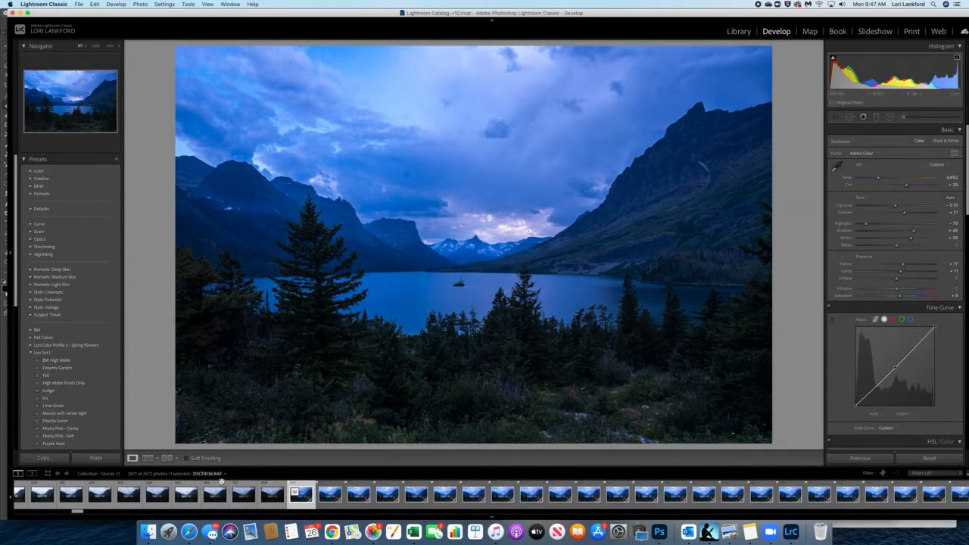
- Switch to Safari and read the Alpha Universe article's interval shooting function and Shooting Start Time sections
left_click(190, 532)
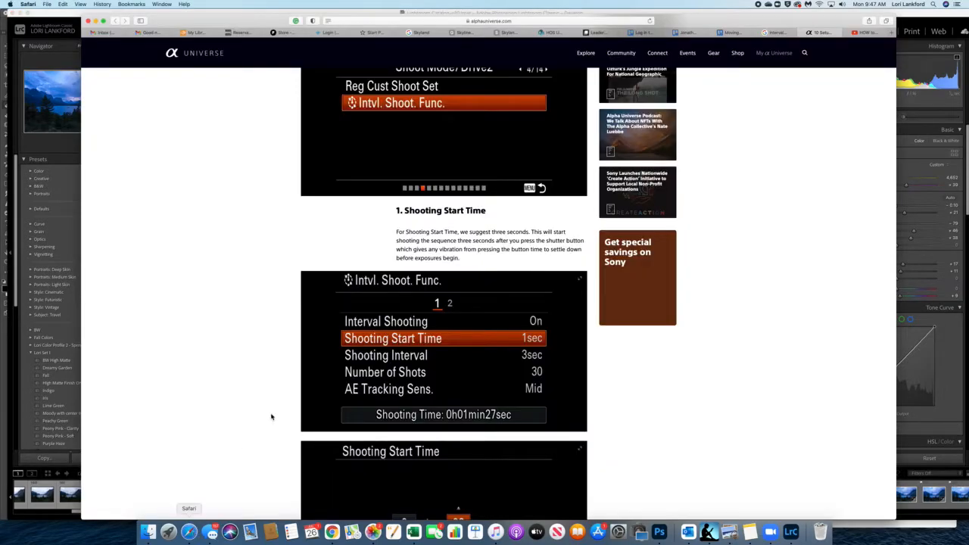
scroll(492, 251, "up", 3)
scroll(496, 253, "down", 1)
scroll(496, 254, "down", 1)
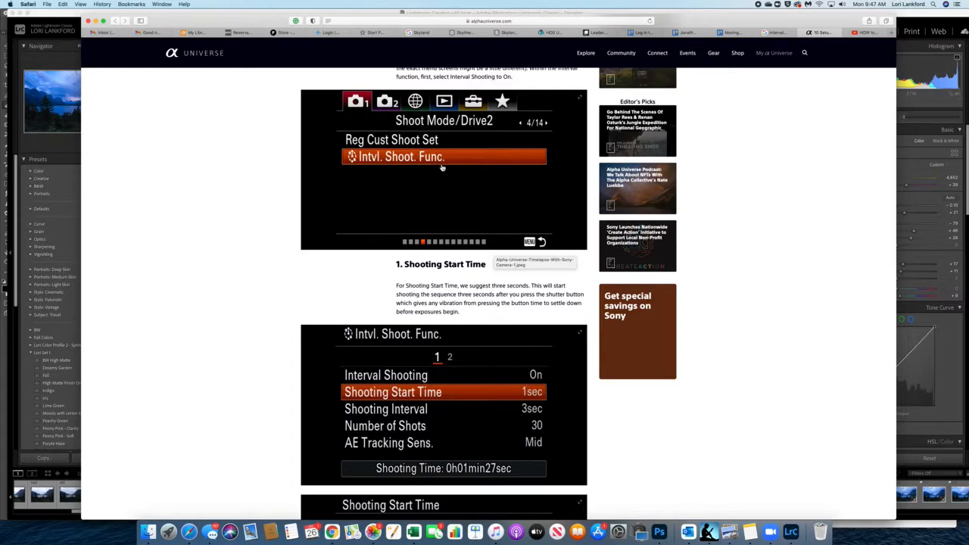
scroll(488, 382, "down", 2)
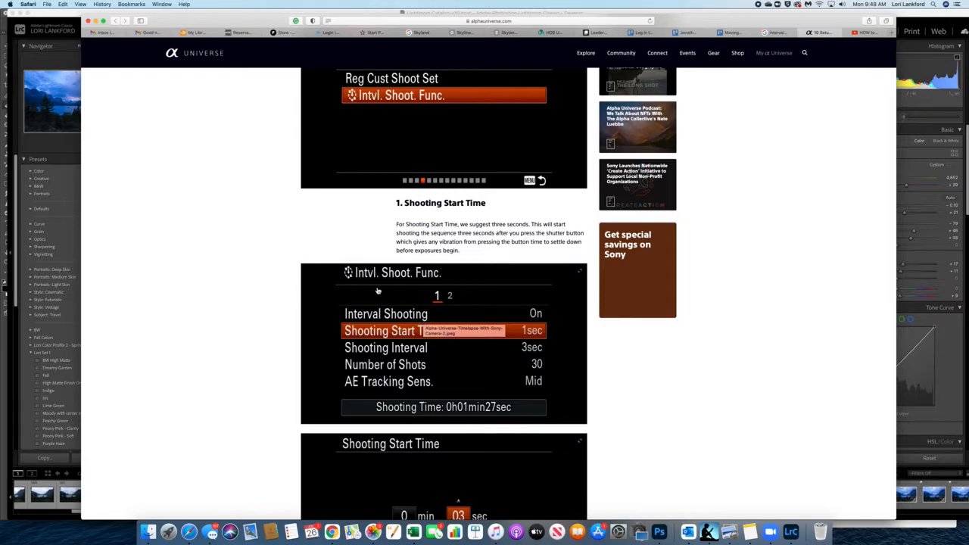
scroll(263, 359, "down", 2)
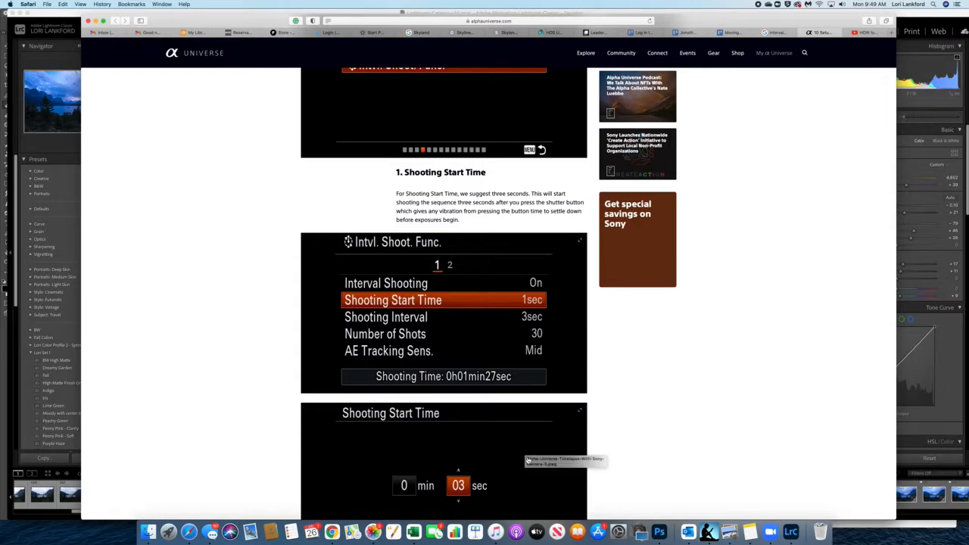
scroll(533, 431, "down", 3)
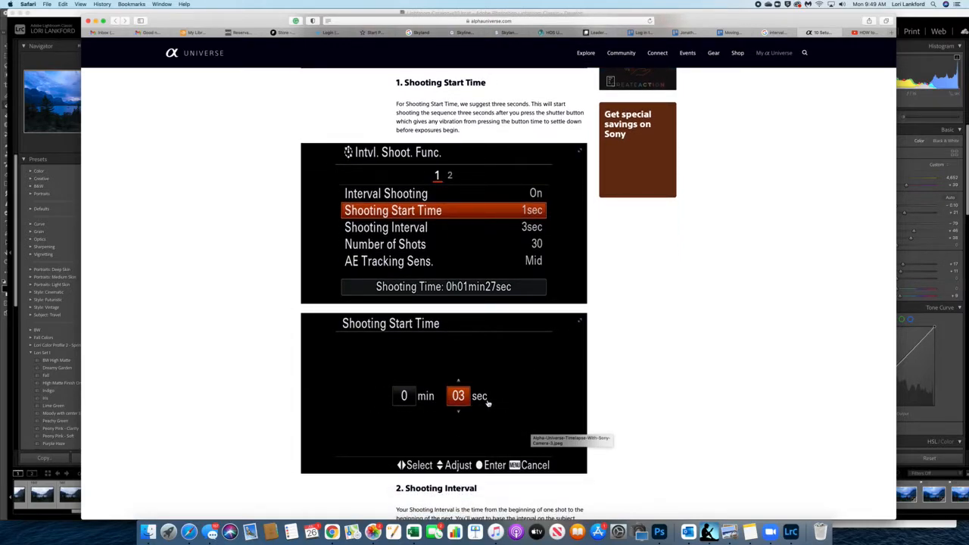
- Switch back to Lightroom Classic and open a brighter frame further along the edited lake sequence
left_click(791, 533)
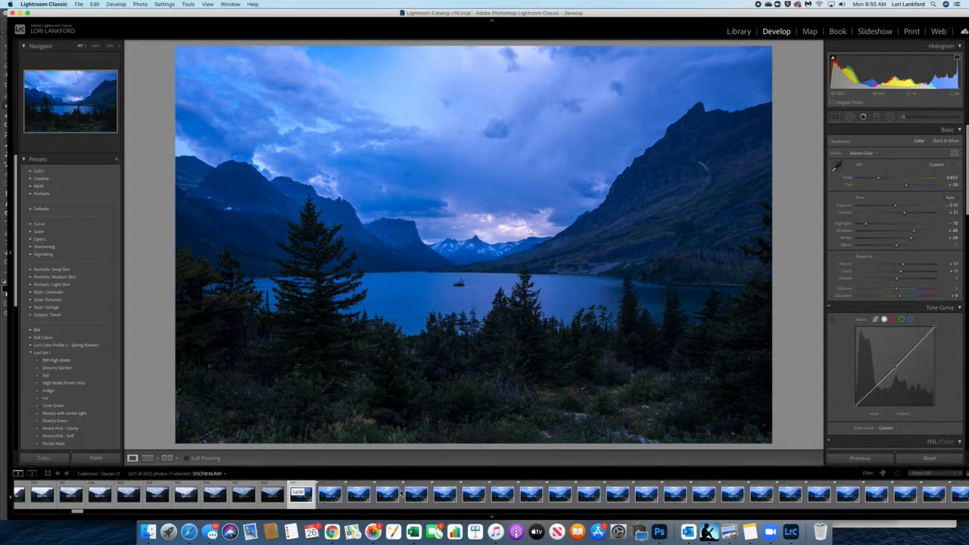
scroll(849, 497, "down", 4)
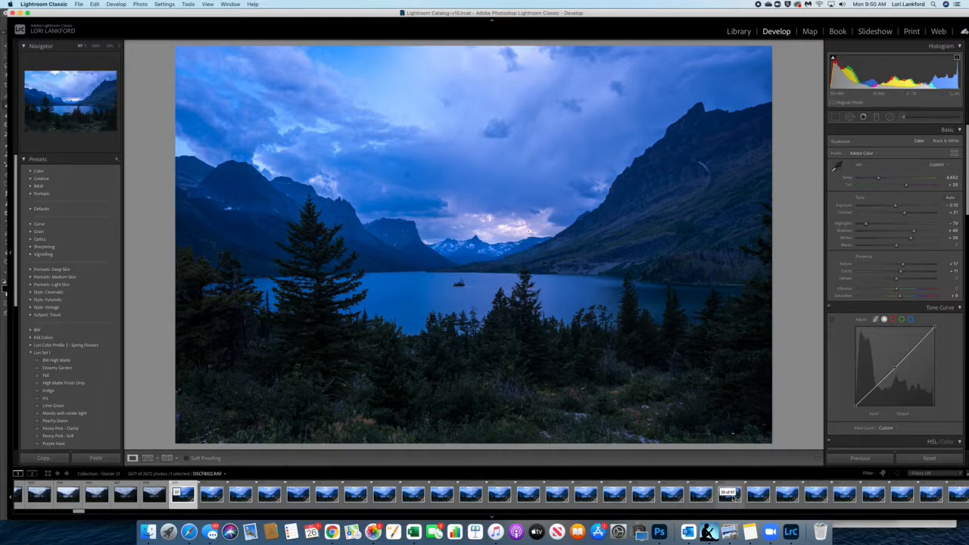
scroll(892, 499, "down", 6)
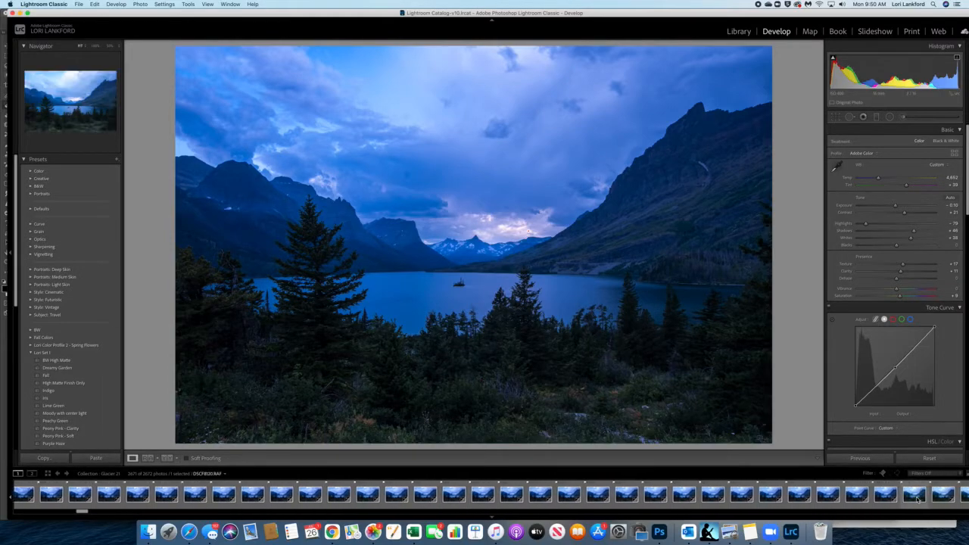
left_click(856, 498)
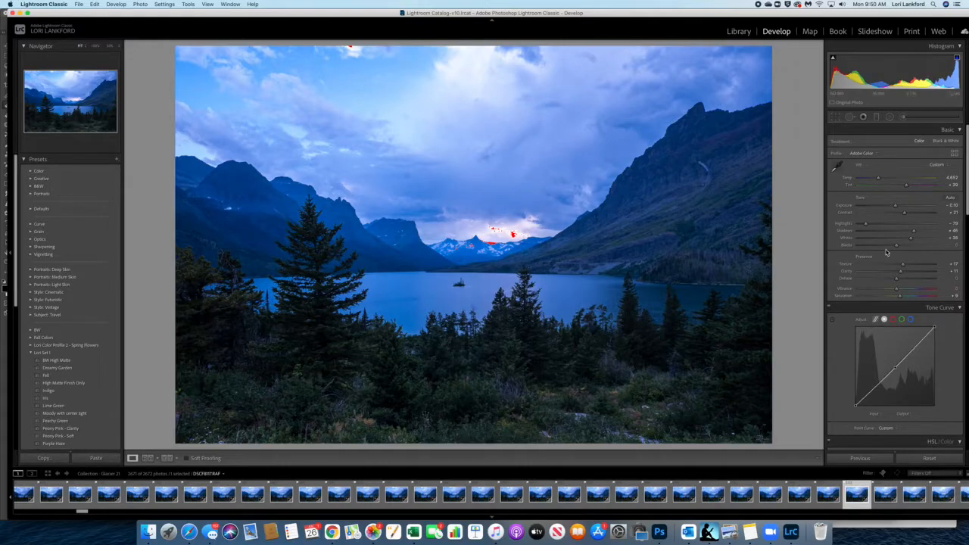
- Compare the frame's original Import history state with its latest Synchronize Settings state, ending on the latter
scroll(59, 378, "down", 10)
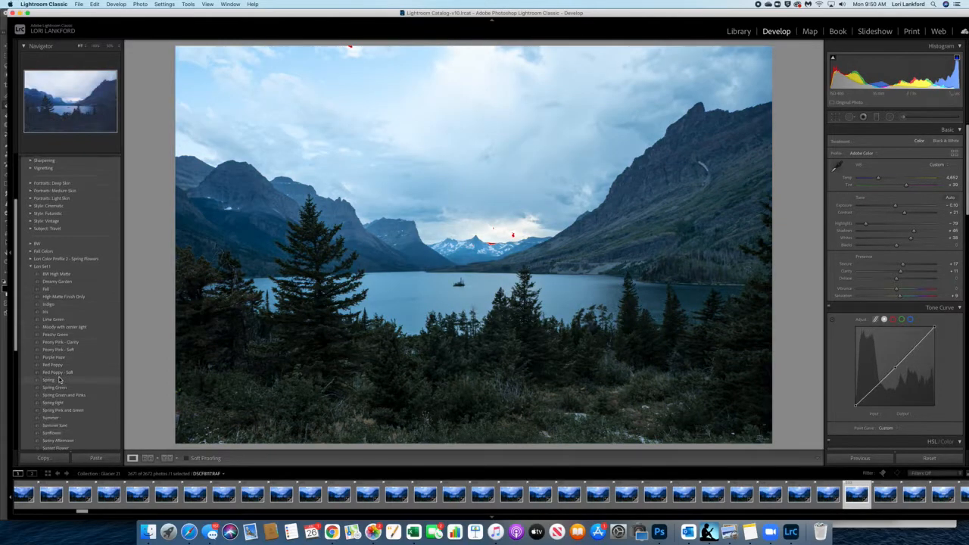
scroll(59, 378, "up", 3)
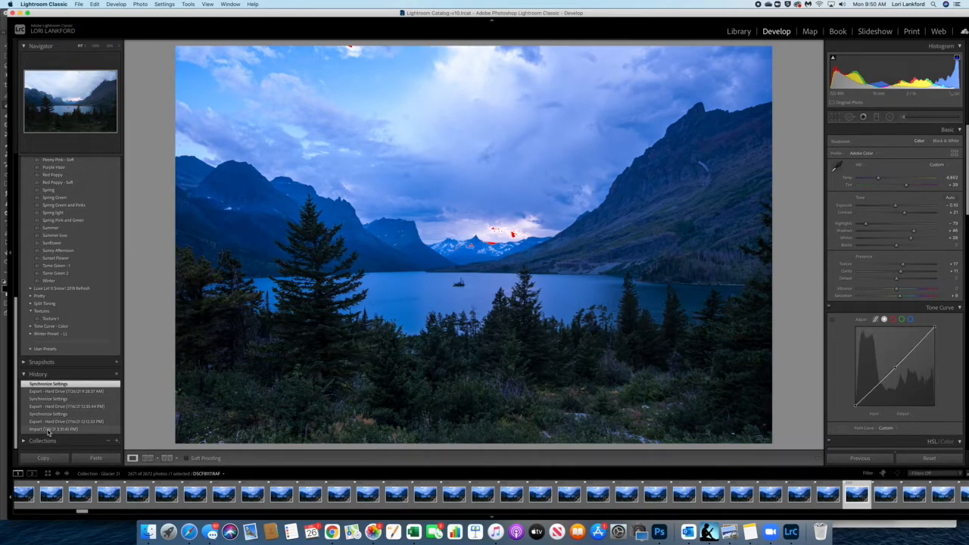
left_click(48, 430)
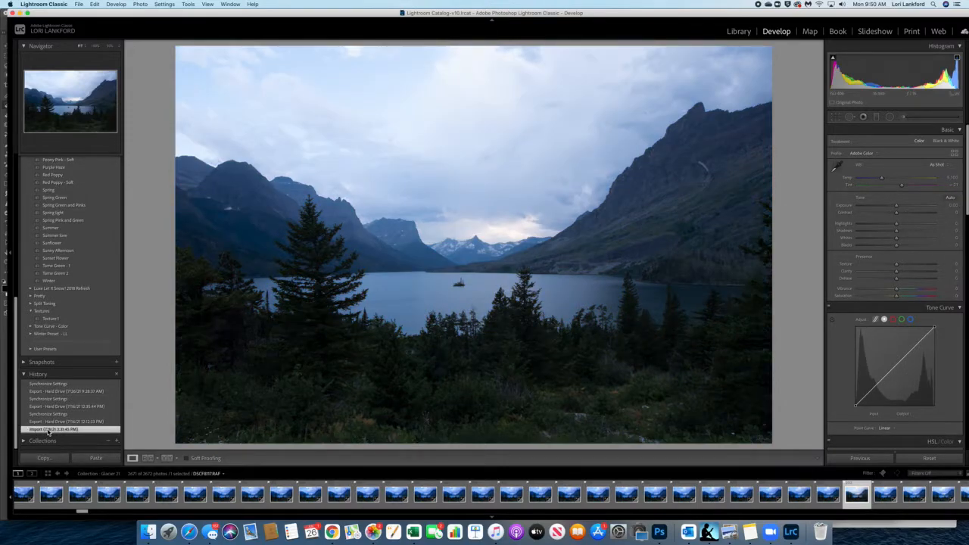
left_click(48, 385)
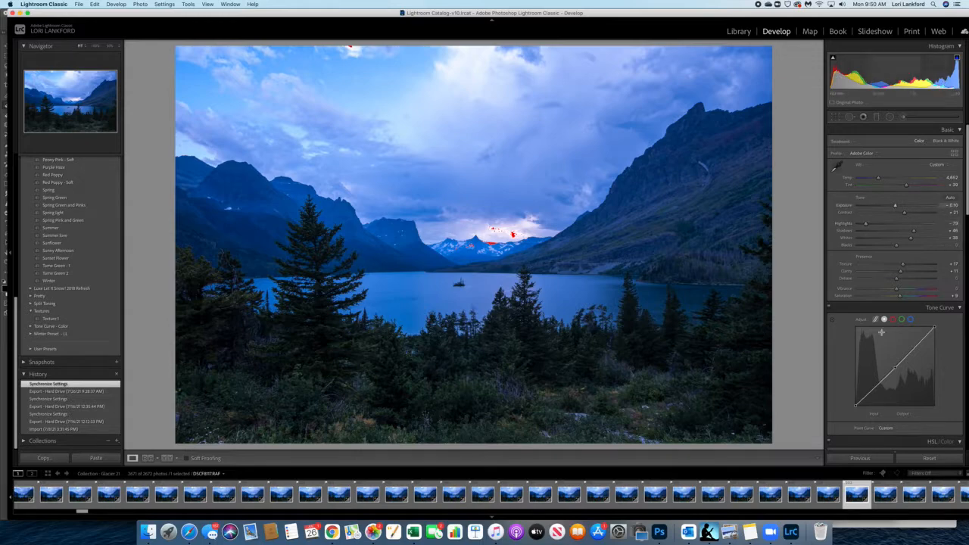
- Review this frame's tone and color adjustments and copy all its develop settings, including crop and spot removal
scroll(880, 333, "down", 6)
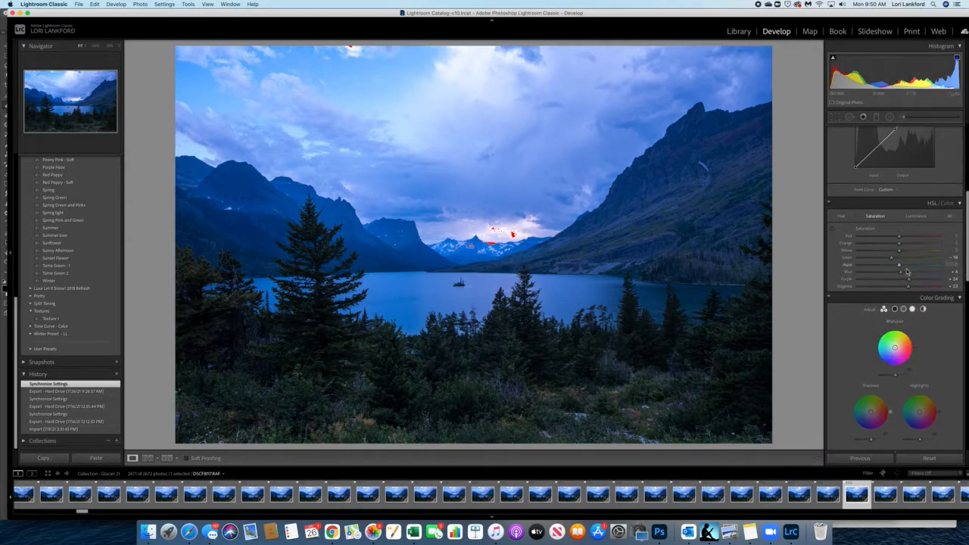
scroll(907, 274, "up", 7)
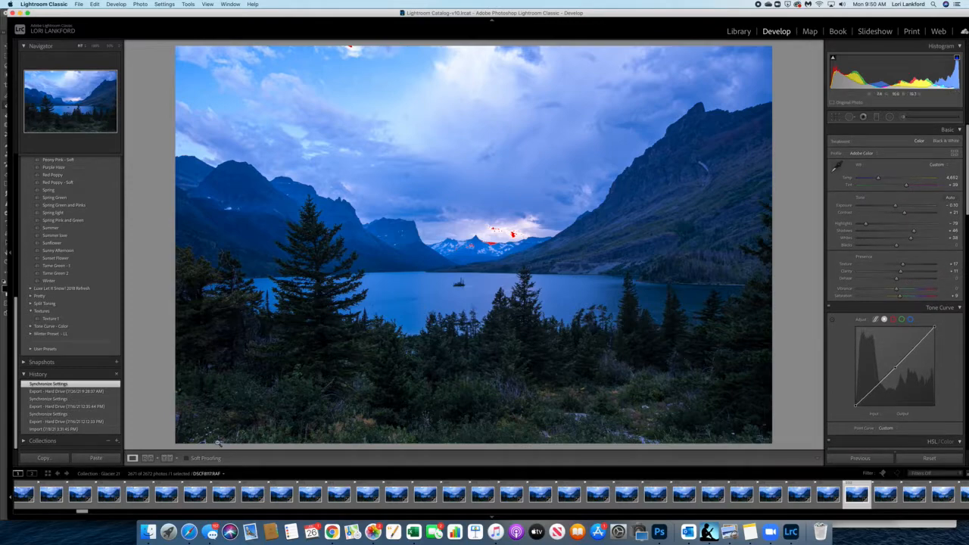
left_click(46, 457)
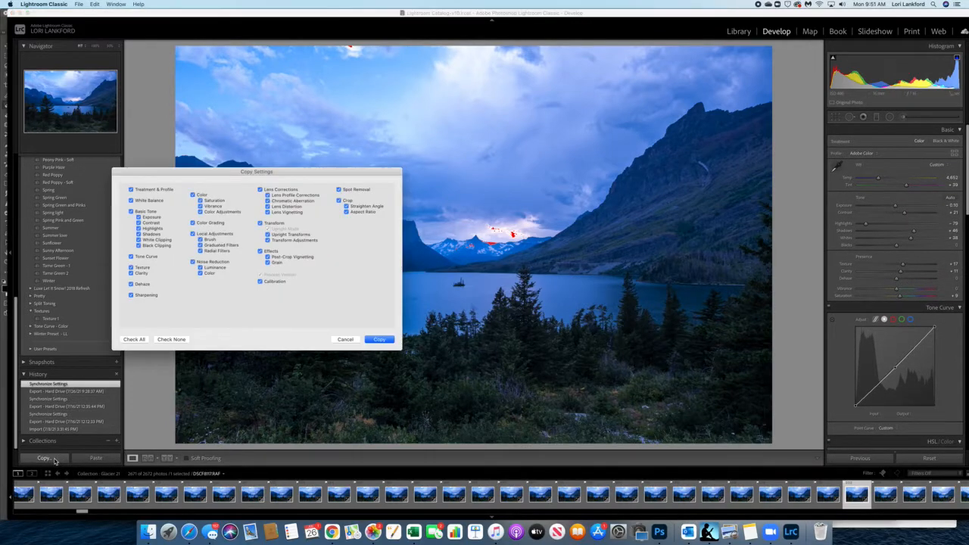
left_click(378, 339)
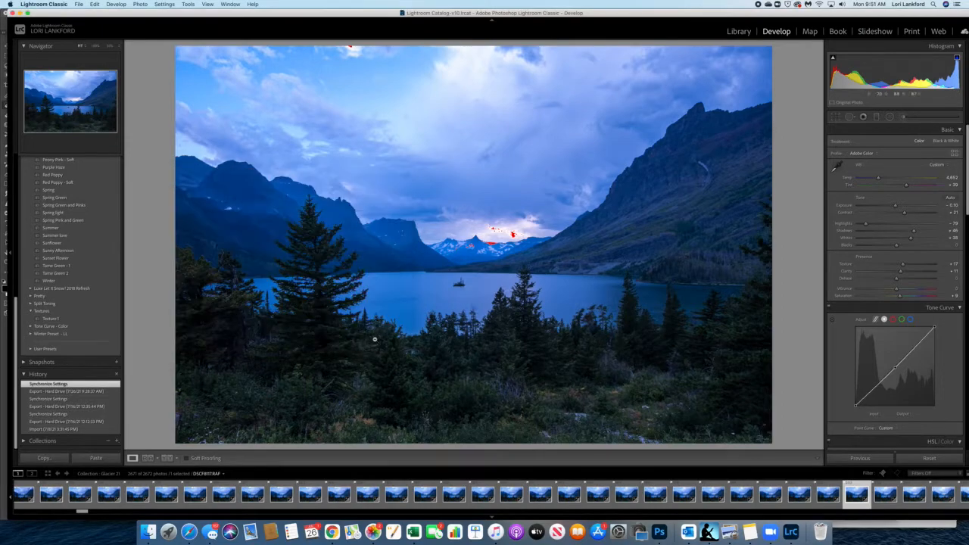
- Select every frame of the edited lake sequence, from the first to the last in the stack
scroll(239, 503, "left", 10)
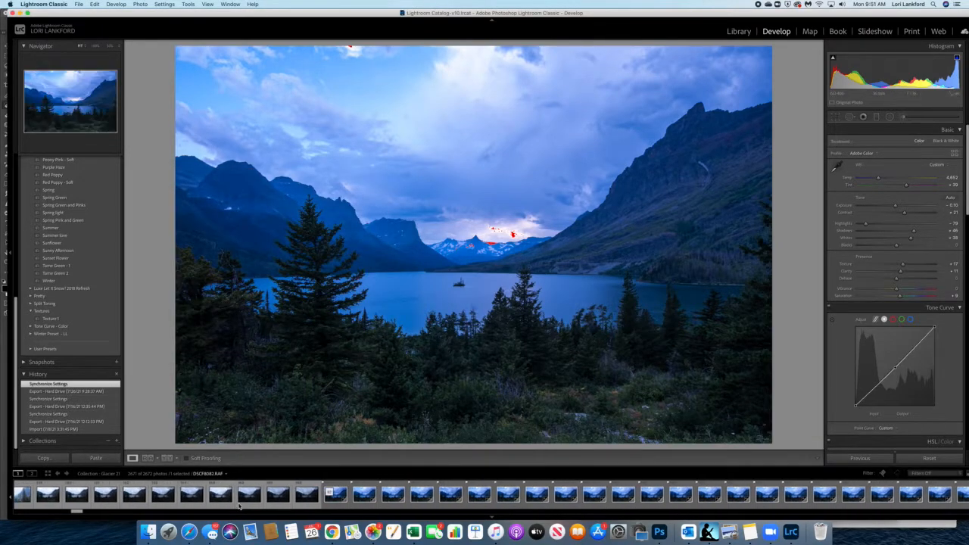
left_click(326, 497)
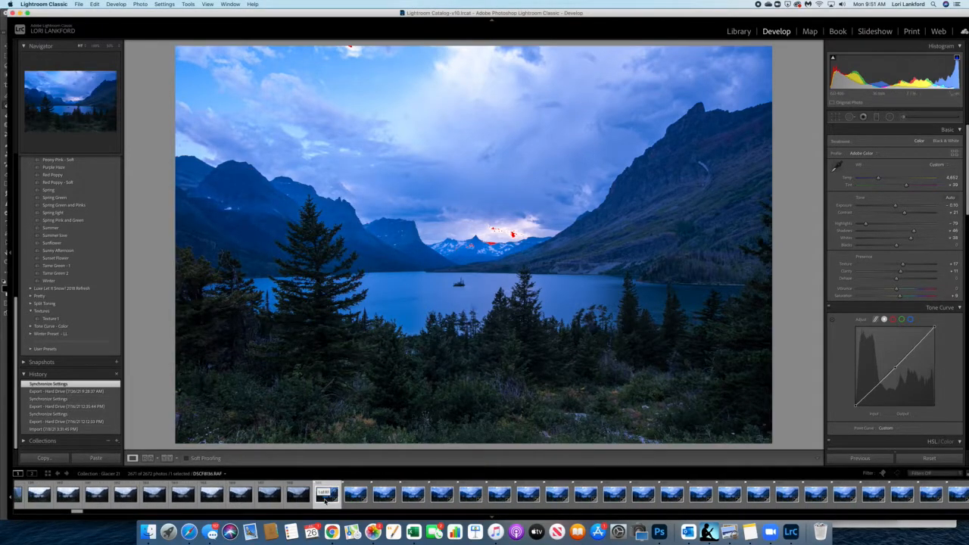
left_click(660, 496)
scroll(666, 496, "right", 3)
left_click(669, 496)
scroll(669, 495, "right", 5)
left_click(317, 496)
left_click(87, 496)
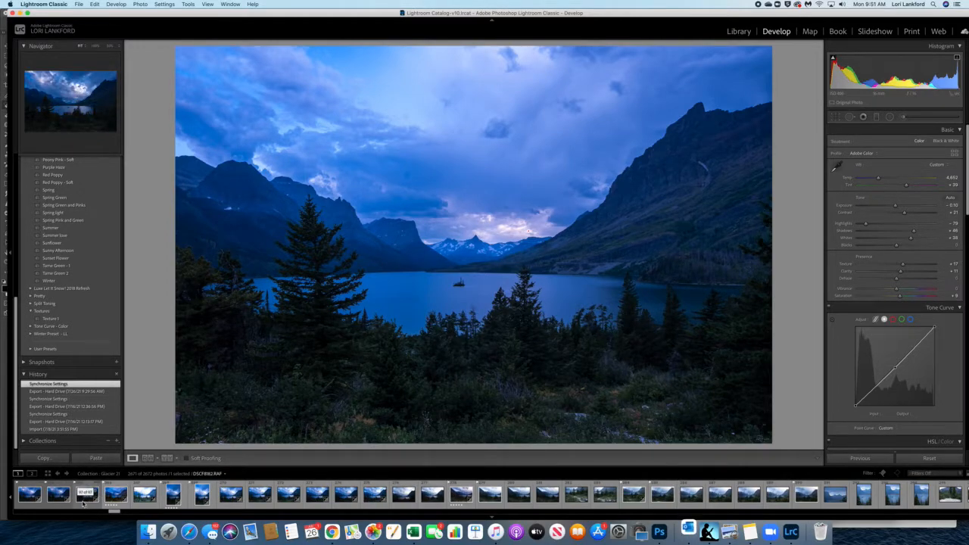
key("super+a")
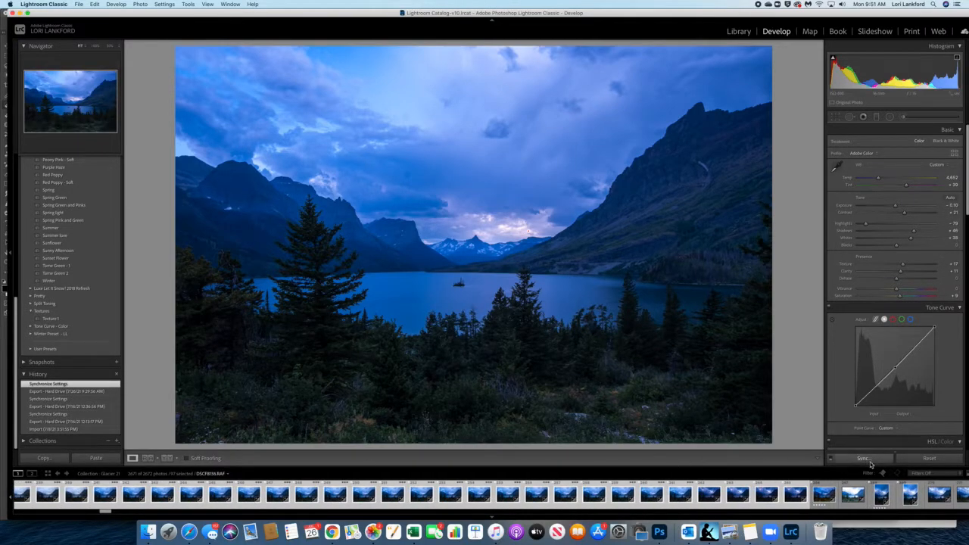
- Synchronize the active frame's develop settings to all selected frames with every setting checked
left_click(870, 464)
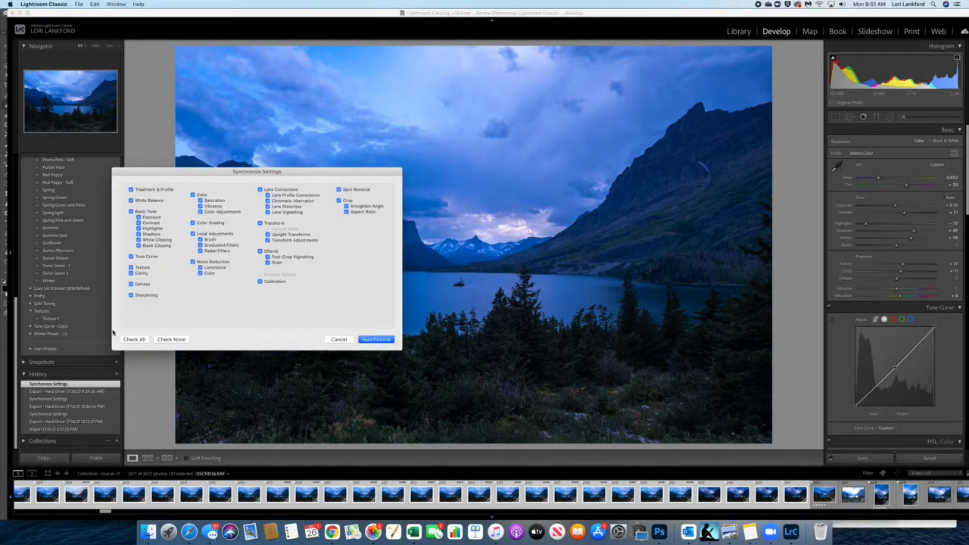
left_click(136, 339)
left_click(376, 339)
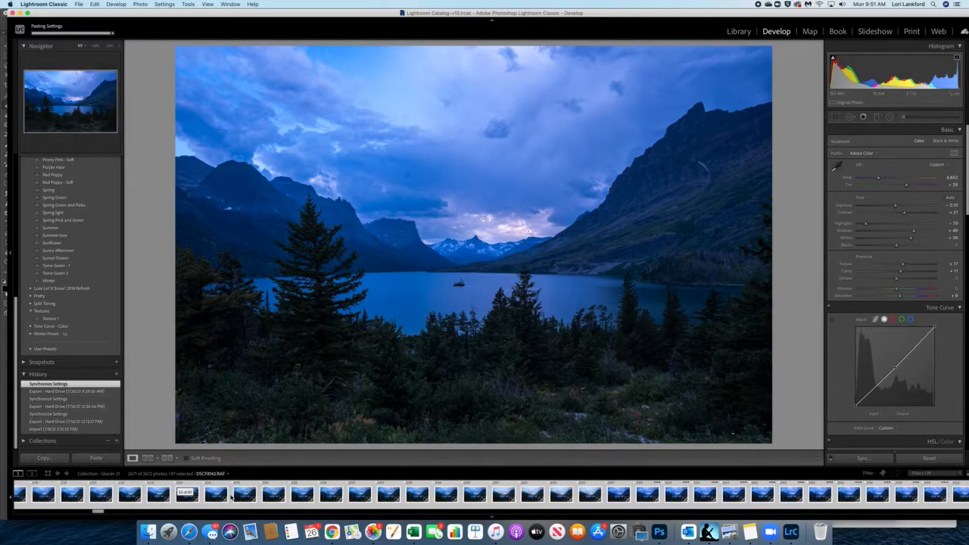
scroll(278, 495, "up", 10)
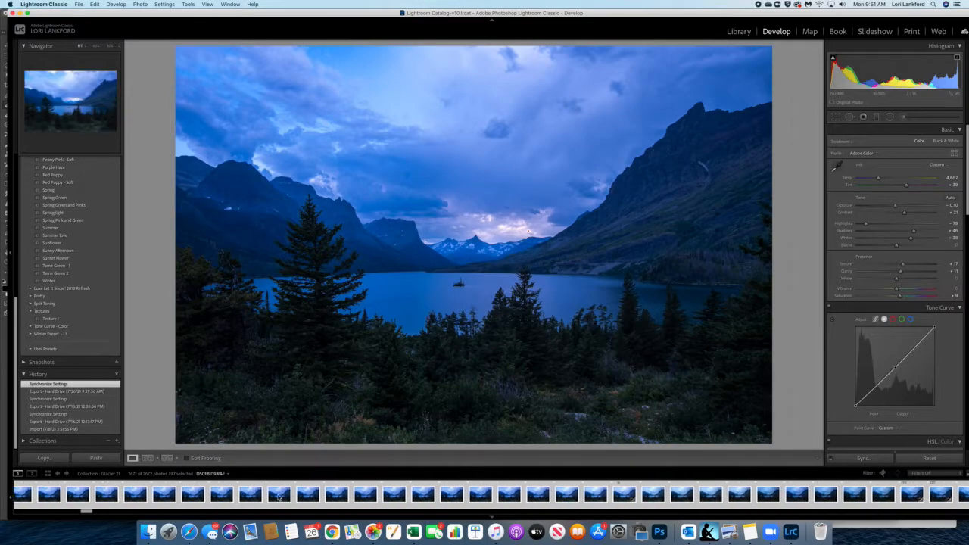
- Review the export location, Timestack GNP 5 subfolder and file naming settings for the selected lake frames, and cancel without exporting
scroll(278, 496, "down", 10)
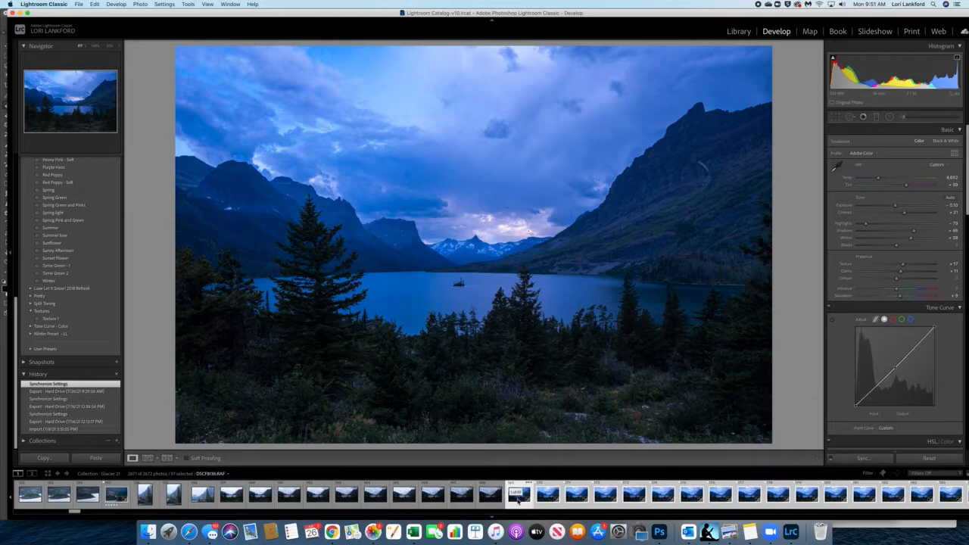
scroll(518, 501, "down", 3)
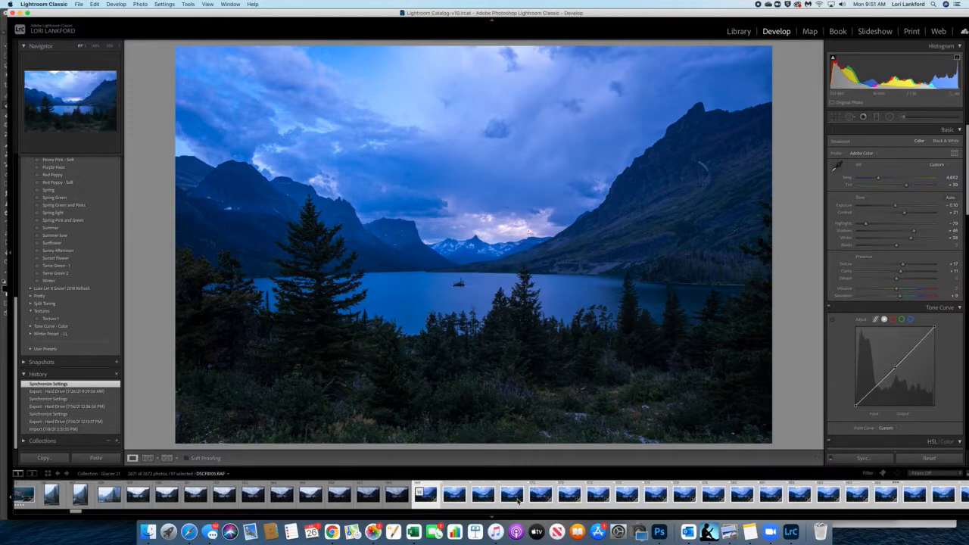
right_click(422, 503)
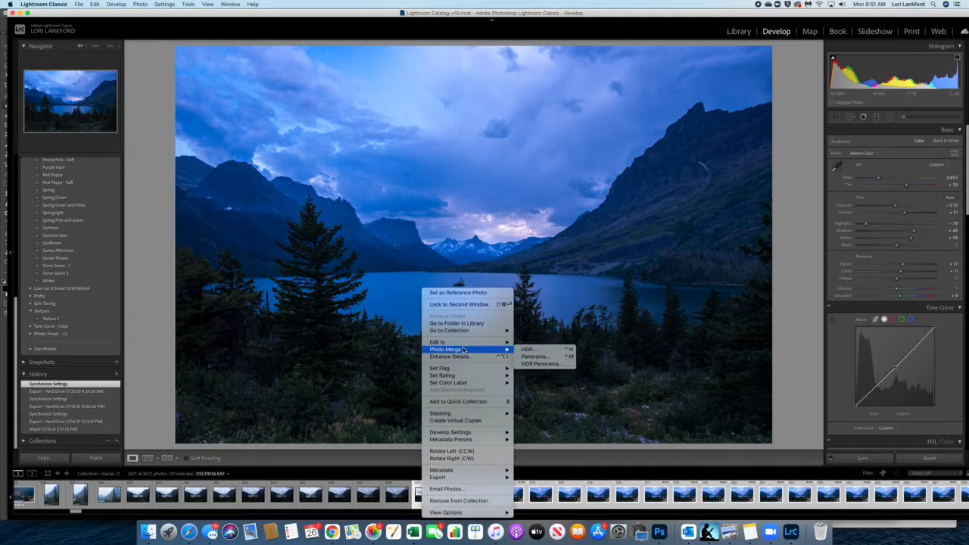
mouse_move(471, 477)
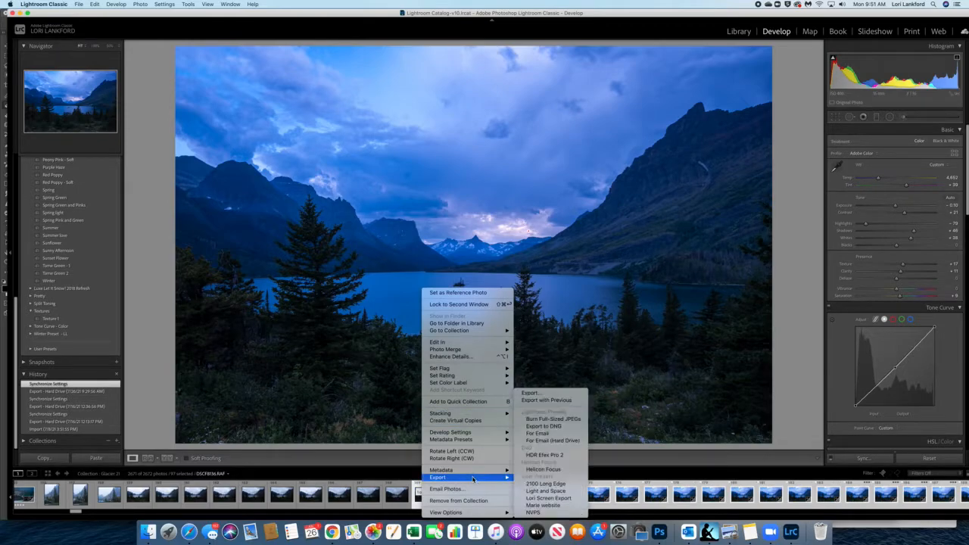
left_click(555, 394)
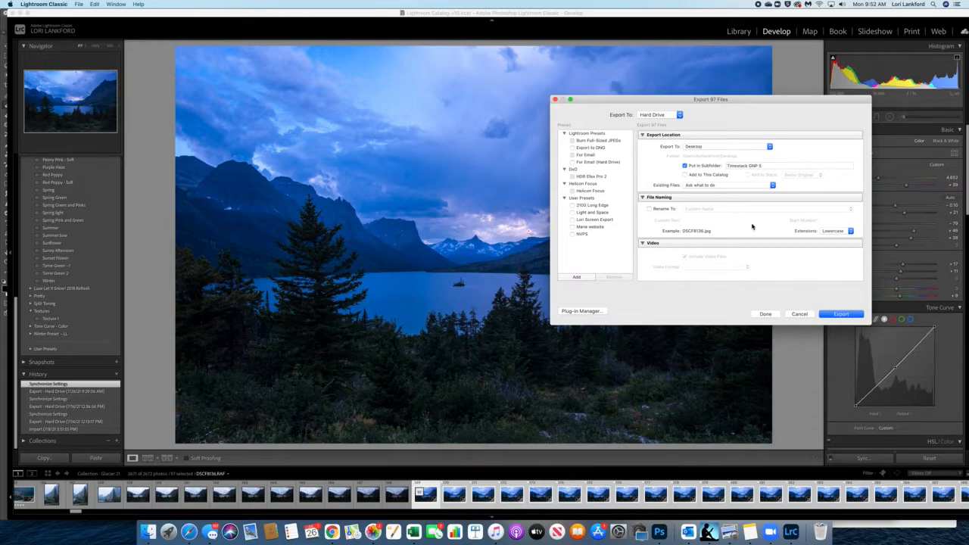
left_click(798, 314)
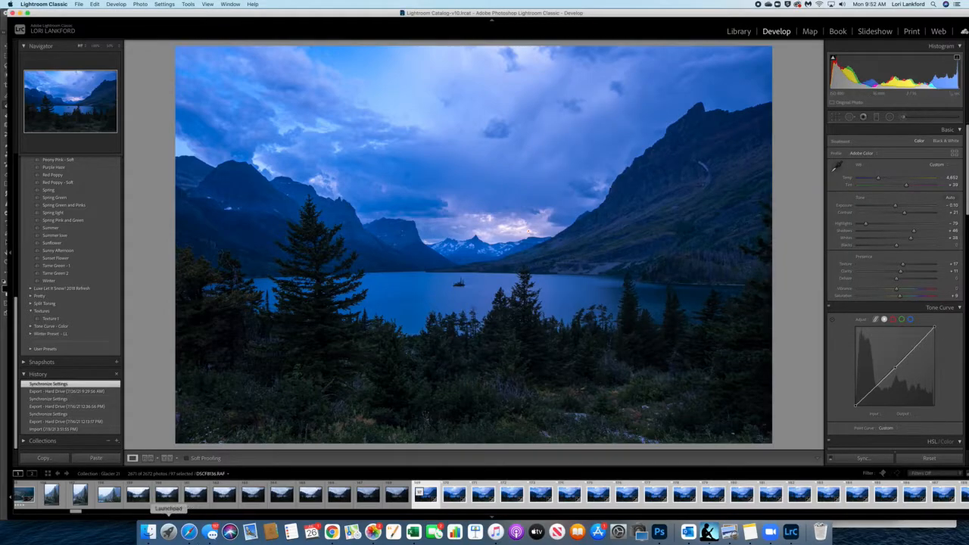
- Switch to Finder and examine the exported JPEG frames inside the Timestack GNP 5 folder on the Desktop
left_click(147, 532)
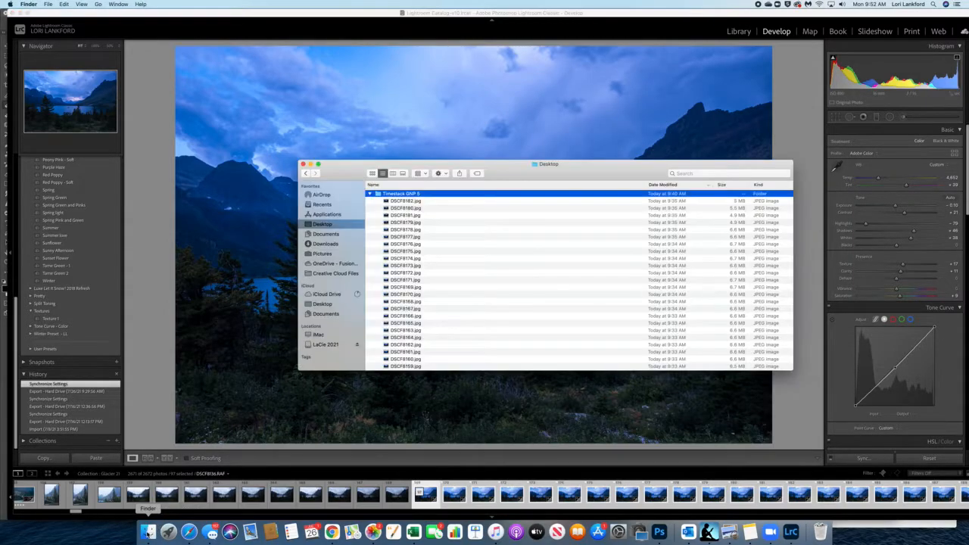
left_click(369, 193)
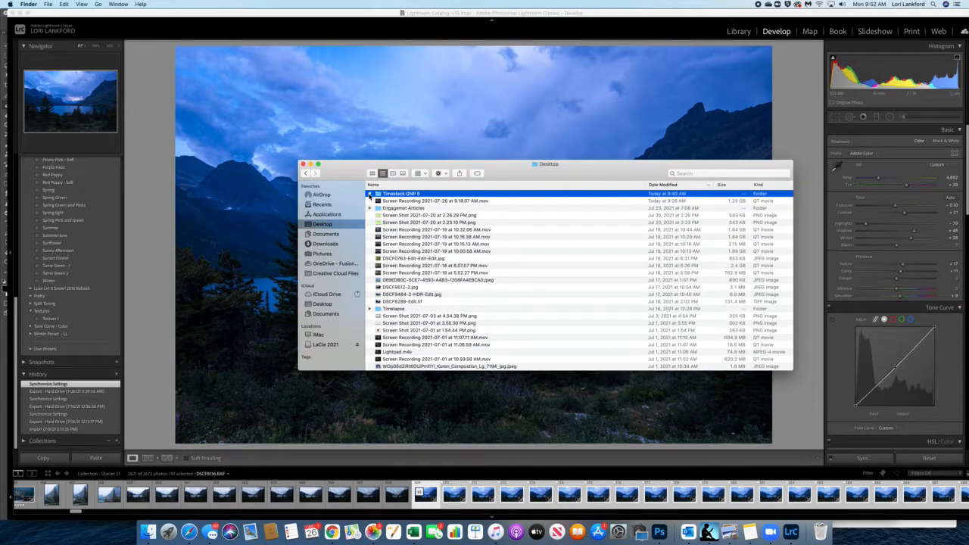
left_click(369, 194)
scroll(403, 347, "down", 1)
scroll(404, 347, "up", 4)
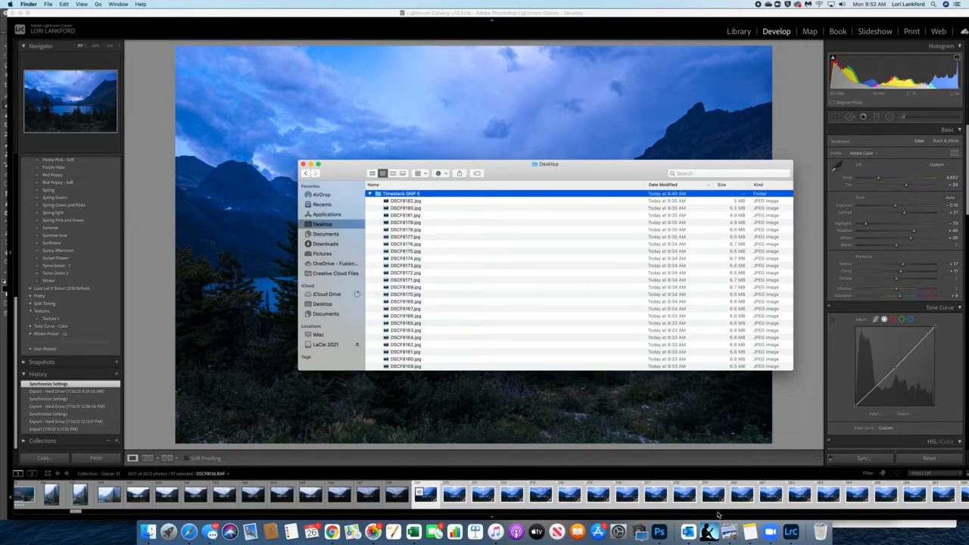
- Switch to Photoshop, set up DSCF8182.jpg from the Desktop's Timestack GNP 5 folder to open as an image sequence, and cancel back to the existing document
left_click(659, 532)
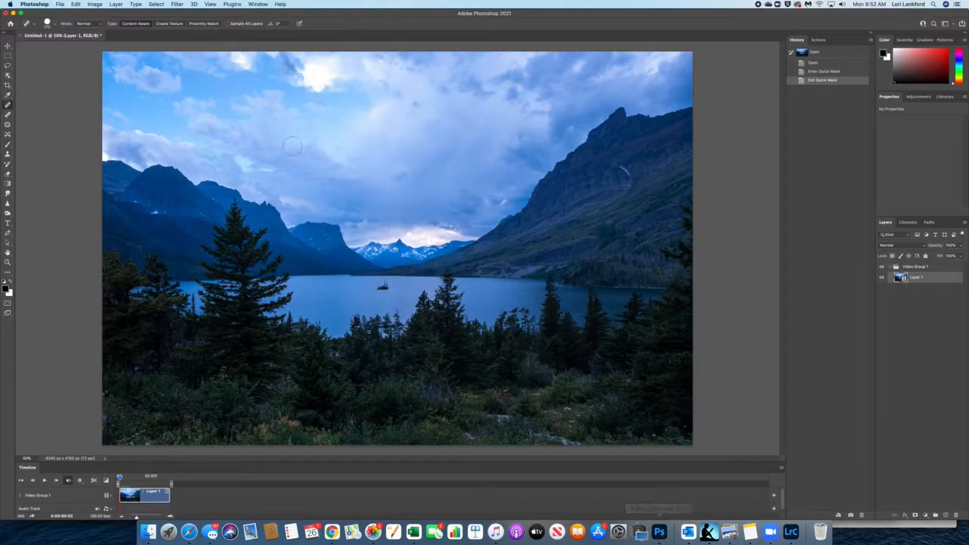
left_click(10, 24)
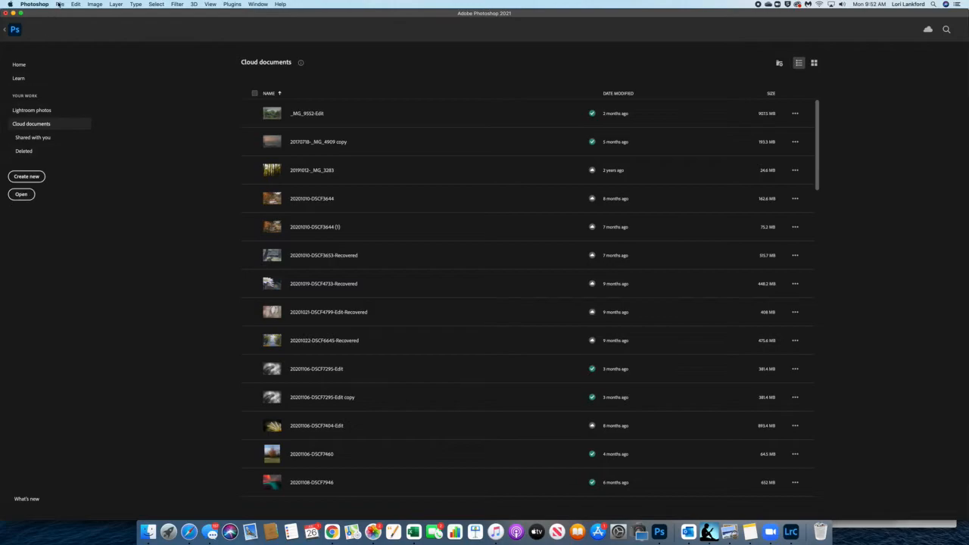
left_click(22, 194)
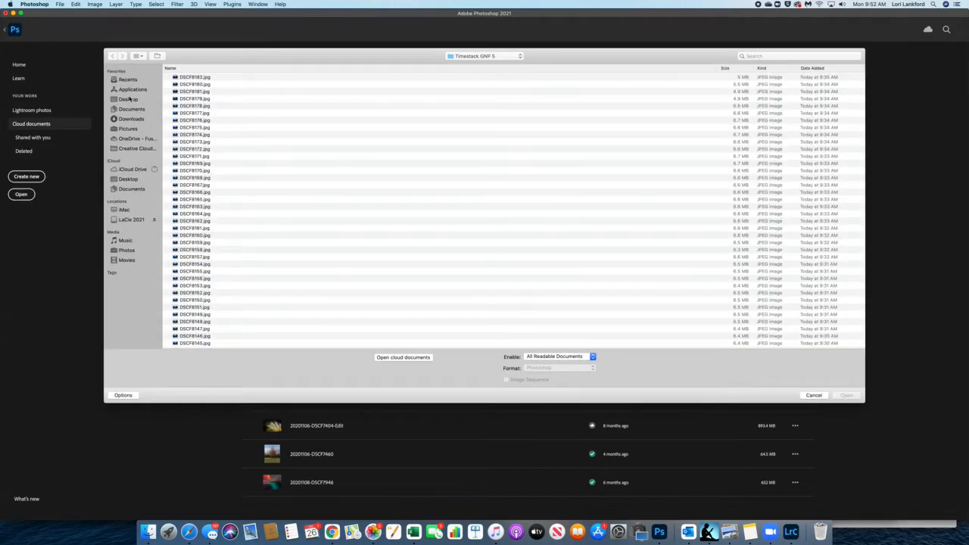
left_click(126, 97)
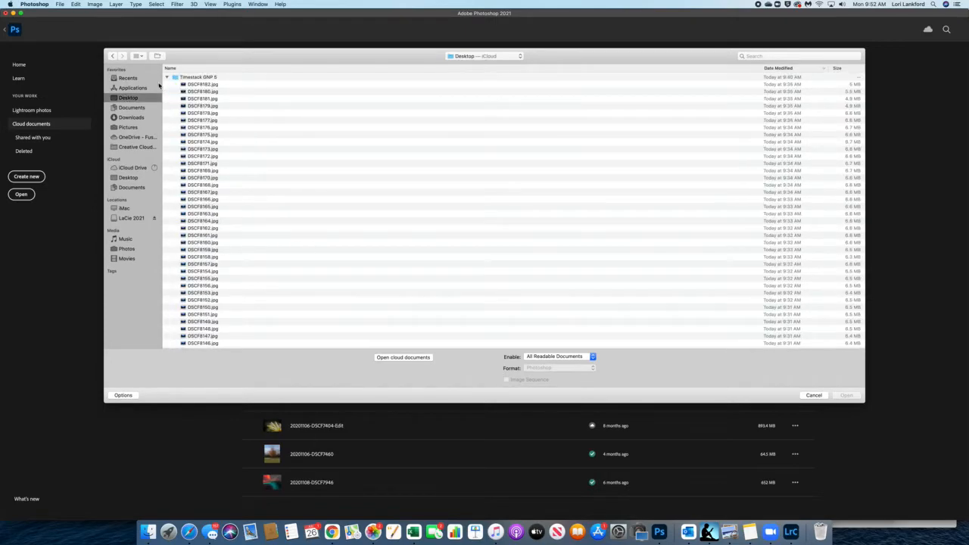
left_click(200, 84)
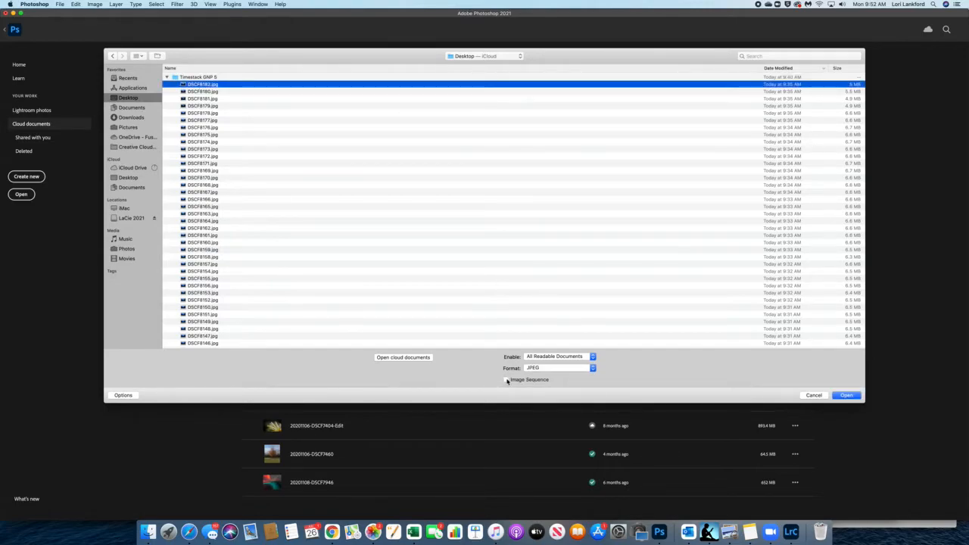
left_click(506, 380)
scroll(210, 269, "down", 5)
scroll(210, 269, "down", 15)
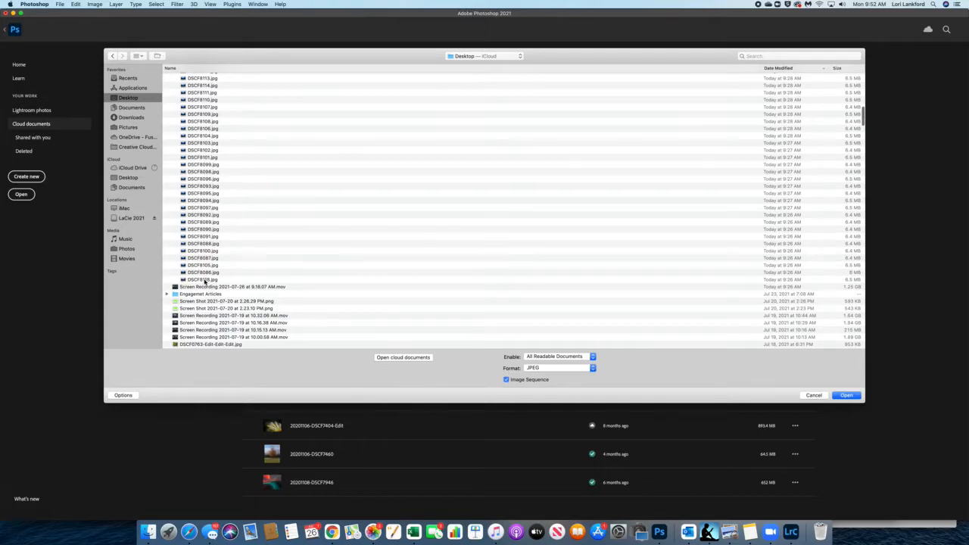
scroll(203, 250, "up", 20)
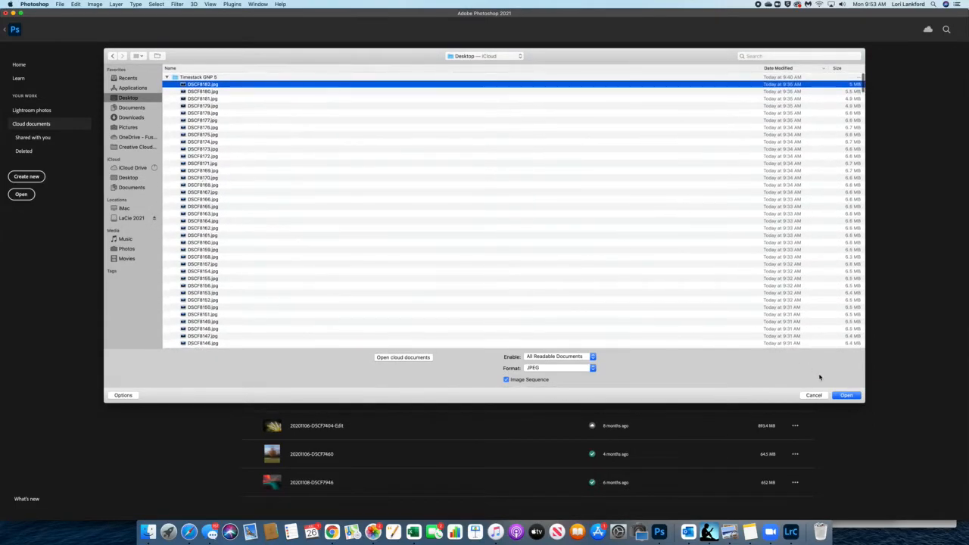
left_click(848, 395)
left_click(814, 395)
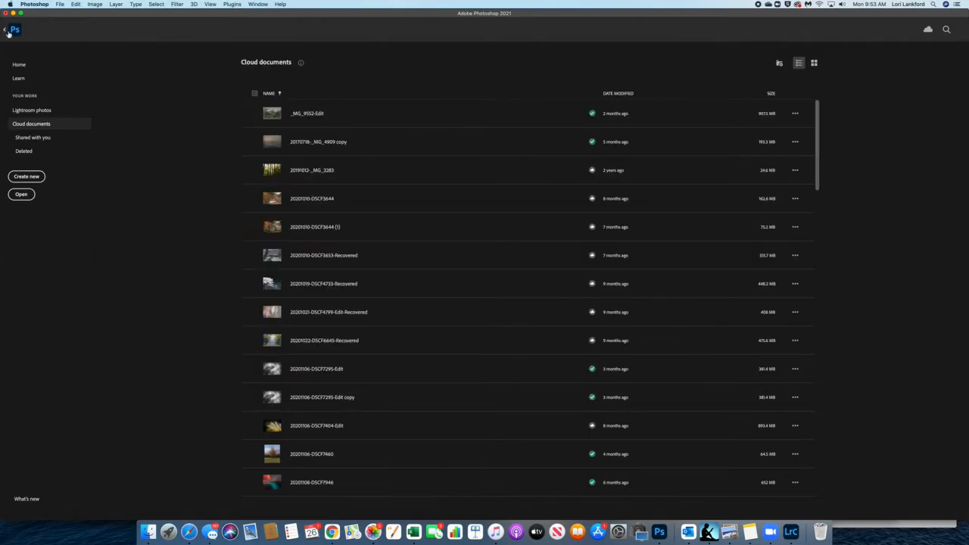
left_click(5, 30)
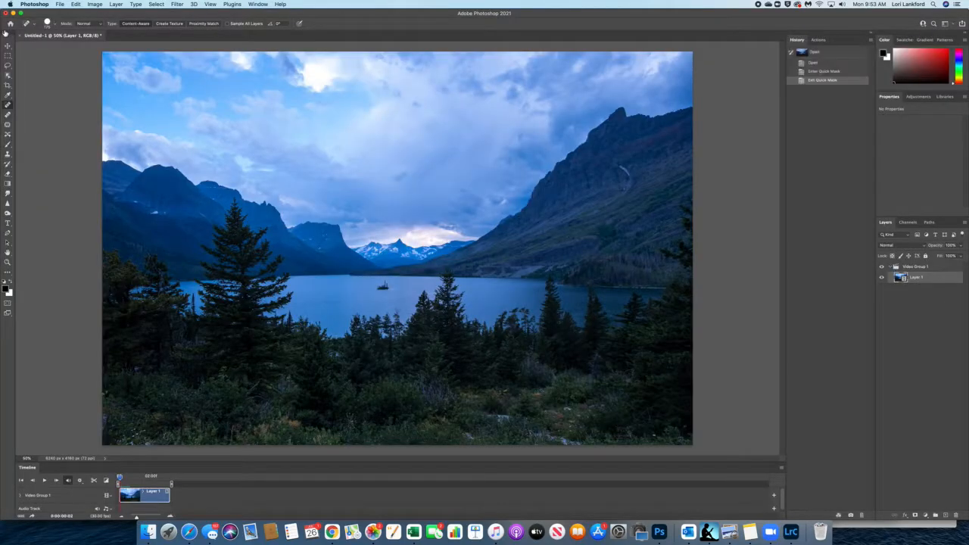
- Select Video Group 1, hide the Timeline and show it again
left_click(890, 268)
left_click(891, 269)
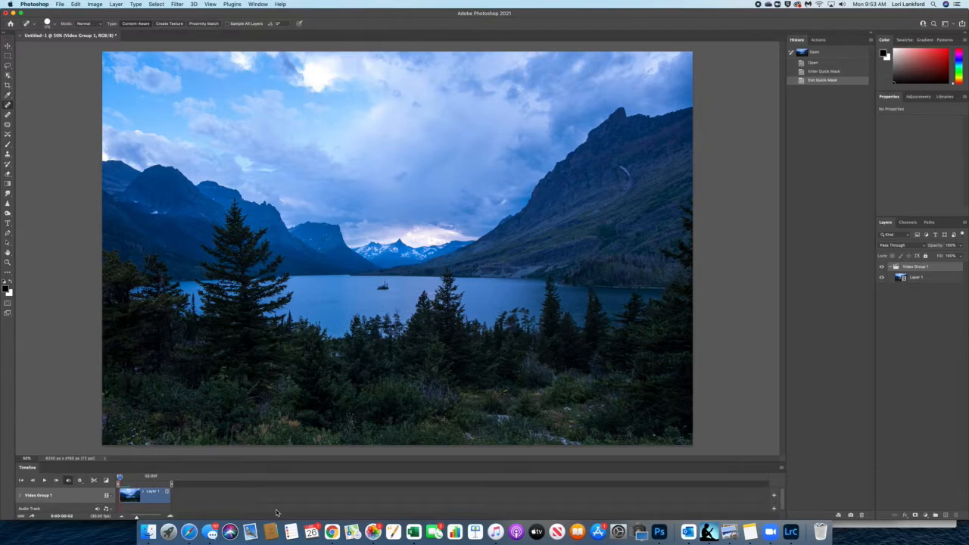
left_click(256, 4)
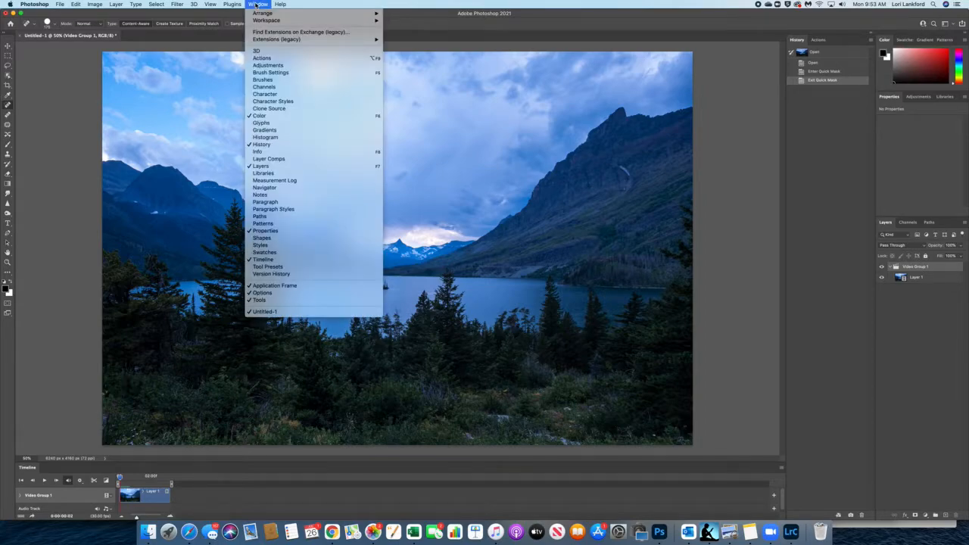
left_click(256, 260)
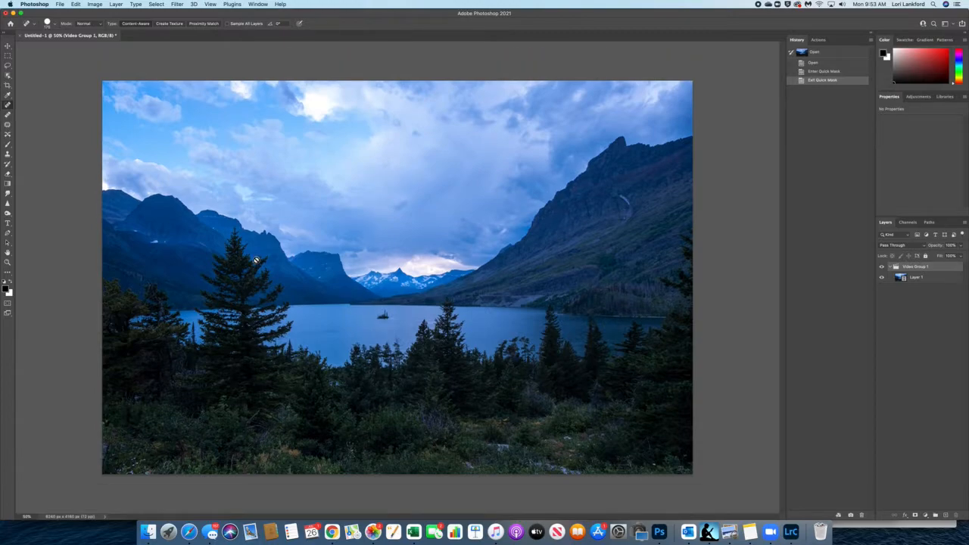
left_click(256, 4)
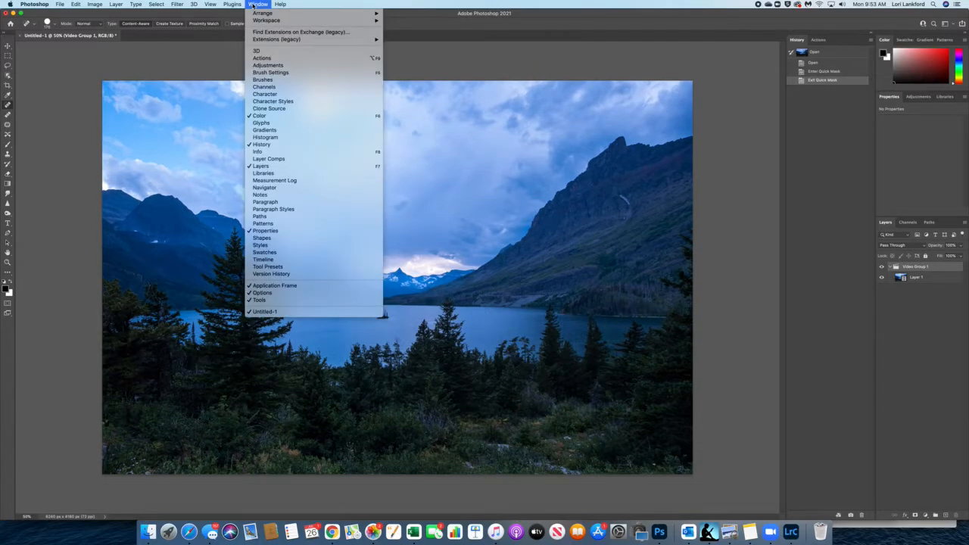
left_click(266, 262)
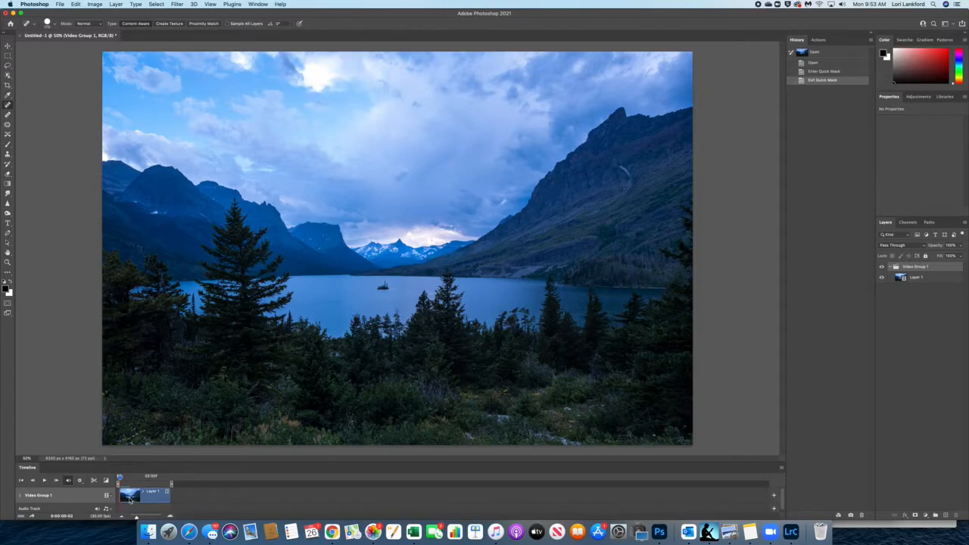
- Play the time-lapse video through to its last frame and replay it to check the motion
left_click(44, 482)
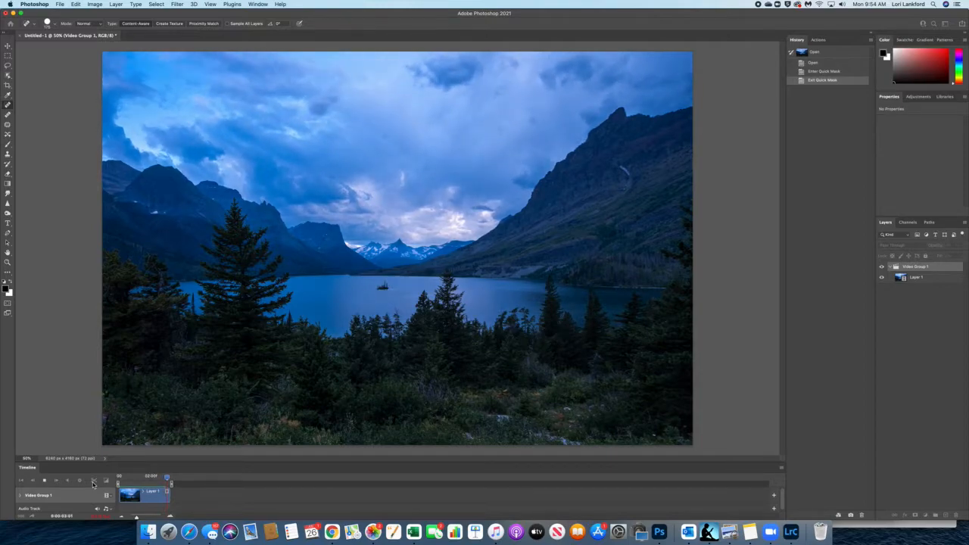
key("space")
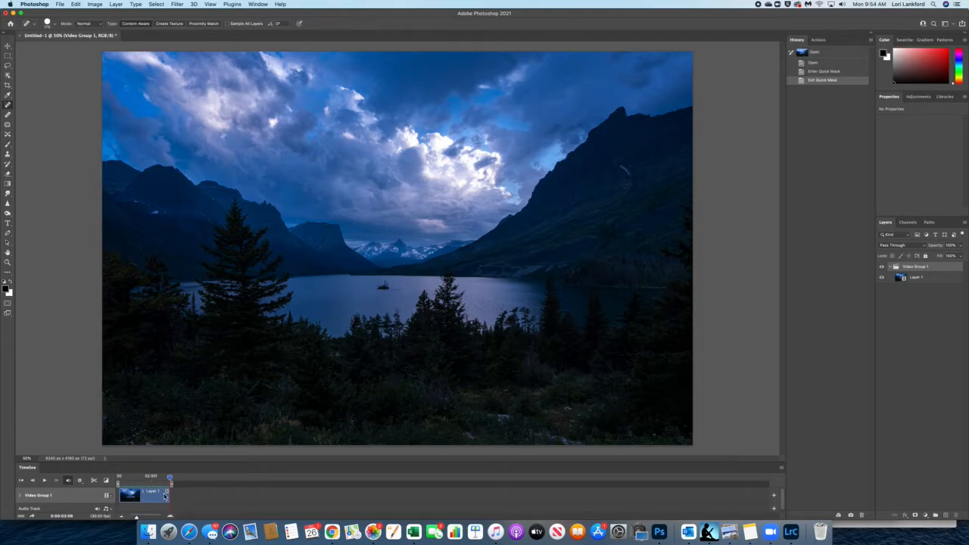
left_click(44, 481)
left_click(44, 481)
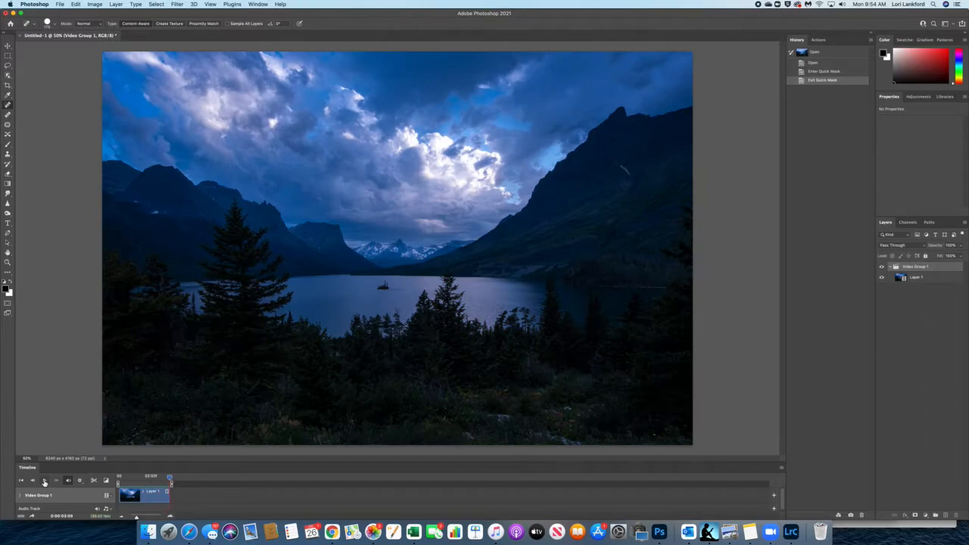
left_click(44, 480)
- Compare playback of the time-lapse at several timeline zoom levels, first zoomed out and progressively zoomed in
left_click_drag(136, 516, 132, 517)
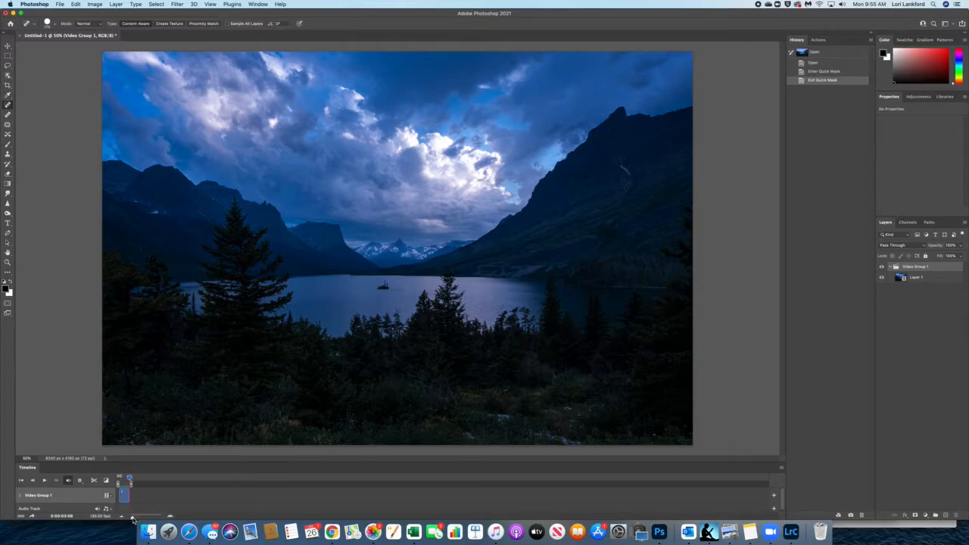
left_click(45, 482)
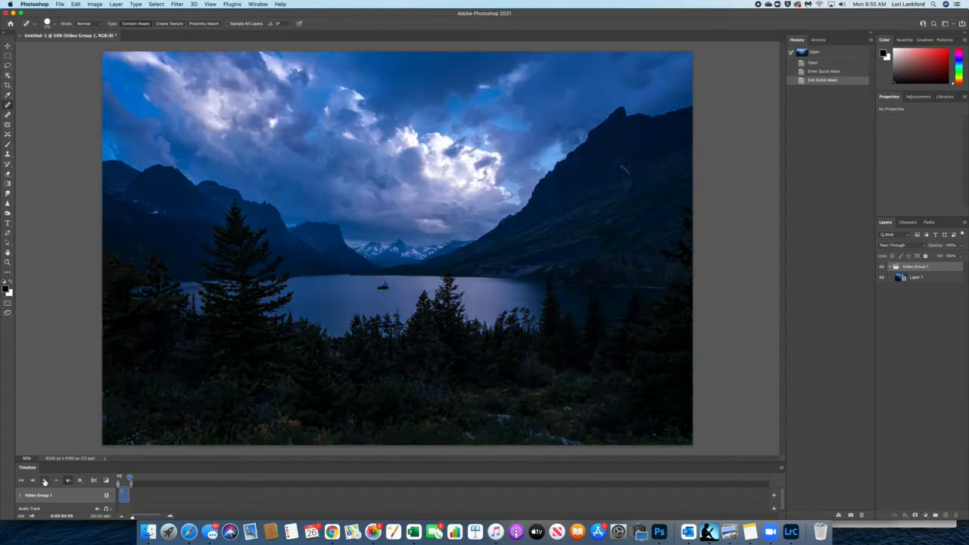
left_click_drag(132, 518, 148, 519)
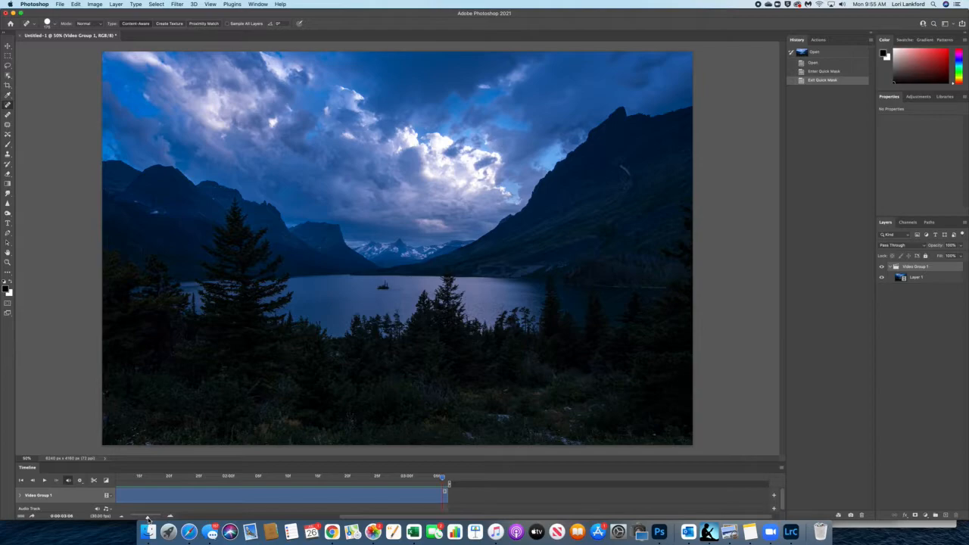
left_click(44, 481)
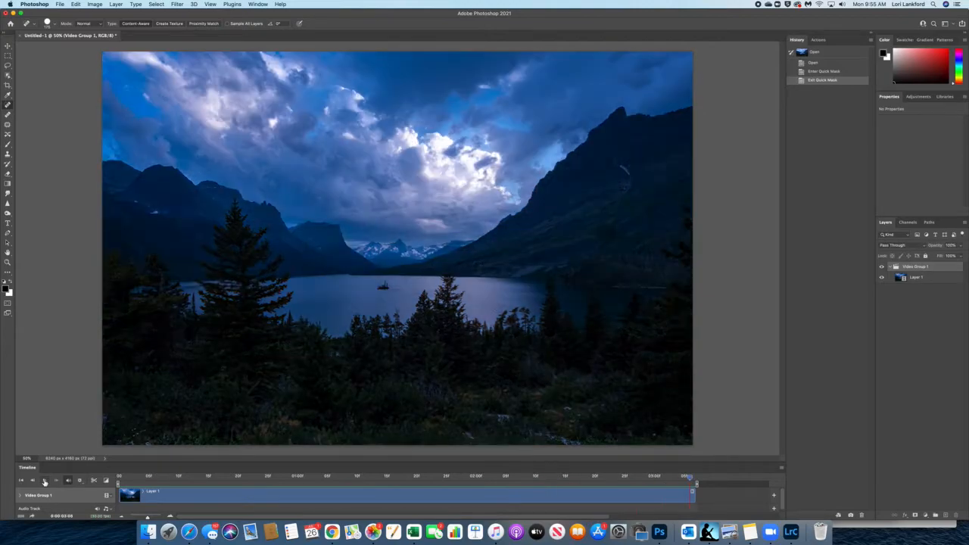
left_click(147, 518)
left_click_drag(147, 519, 152, 519)
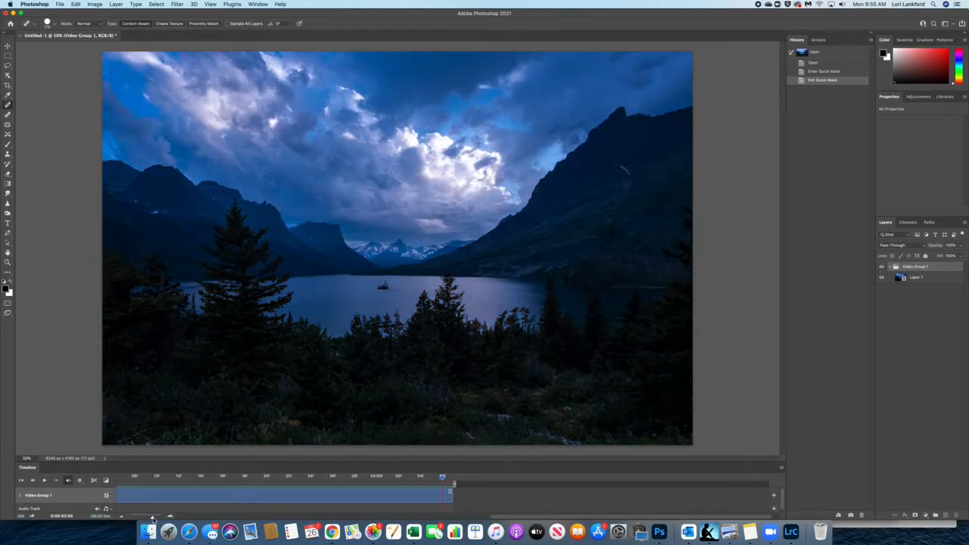
left_click(44, 481)
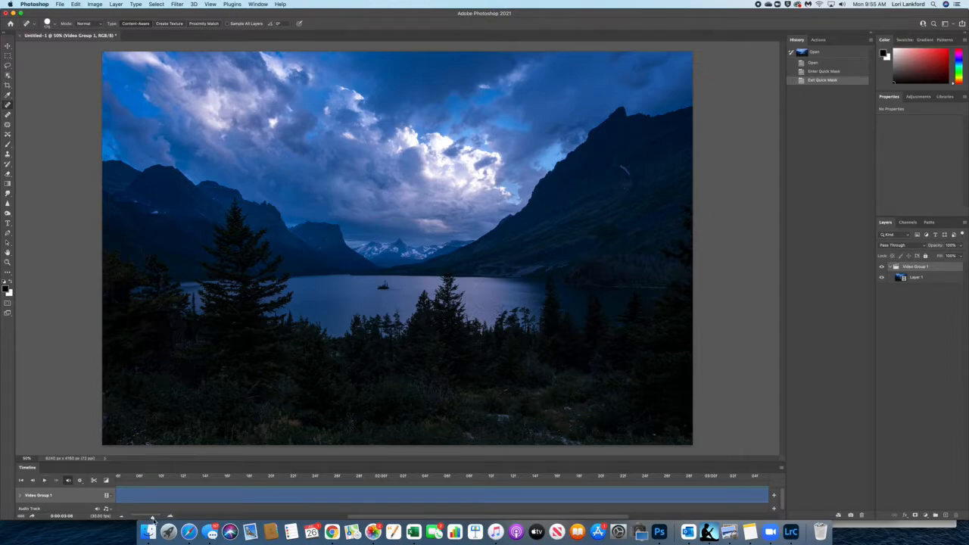
left_click(152, 519)
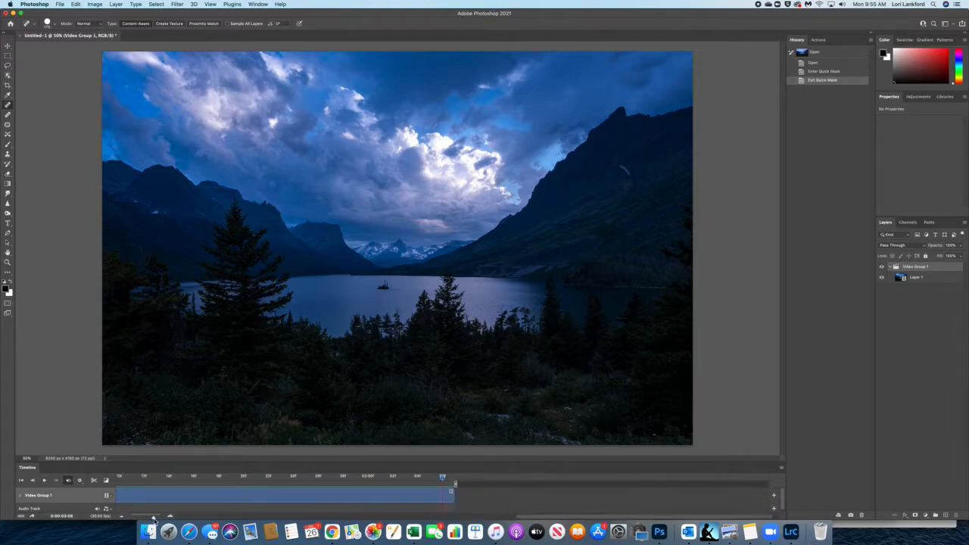
left_click(45, 482)
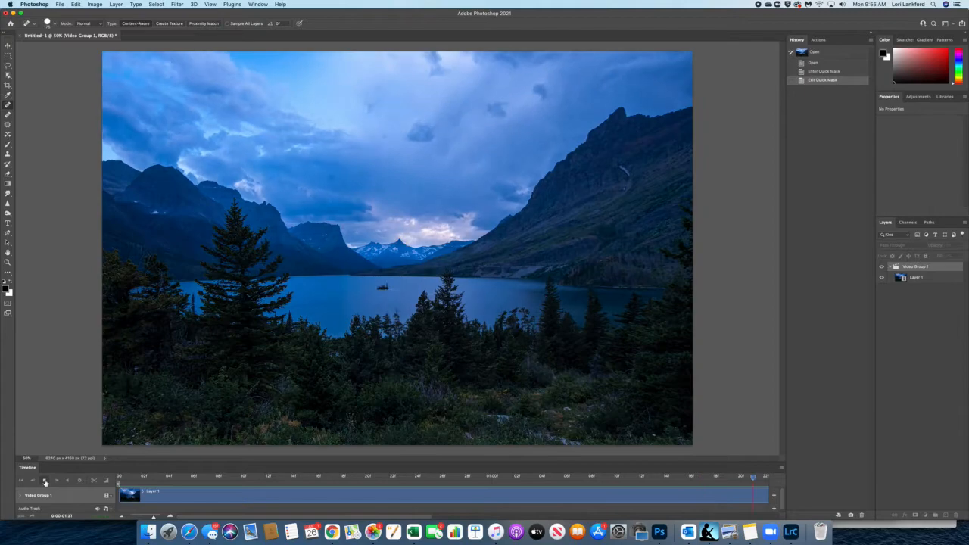
left_click(45, 482)
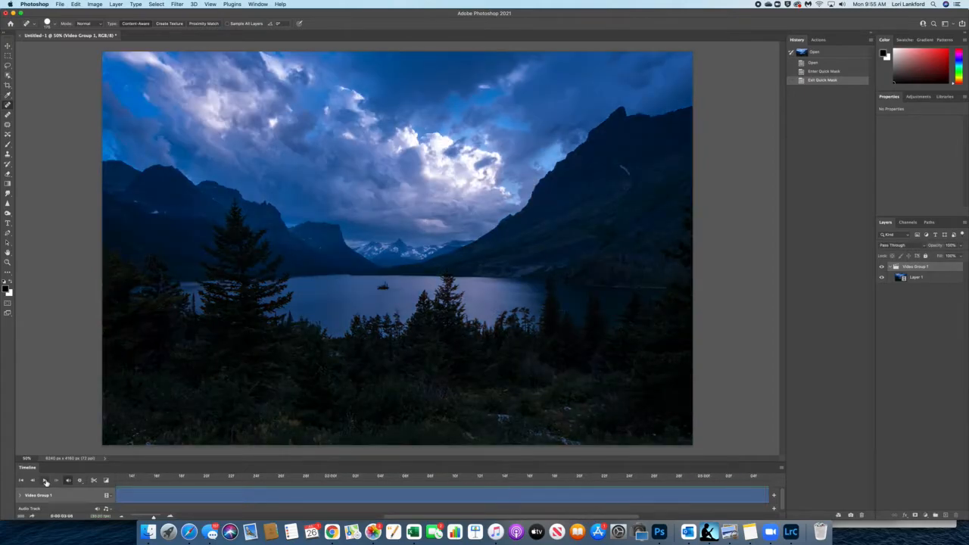
- Replay the time-lapse with the timeline zoomed far out, zoomed in and at a medium scale to compare playback
left_click(136, 517)
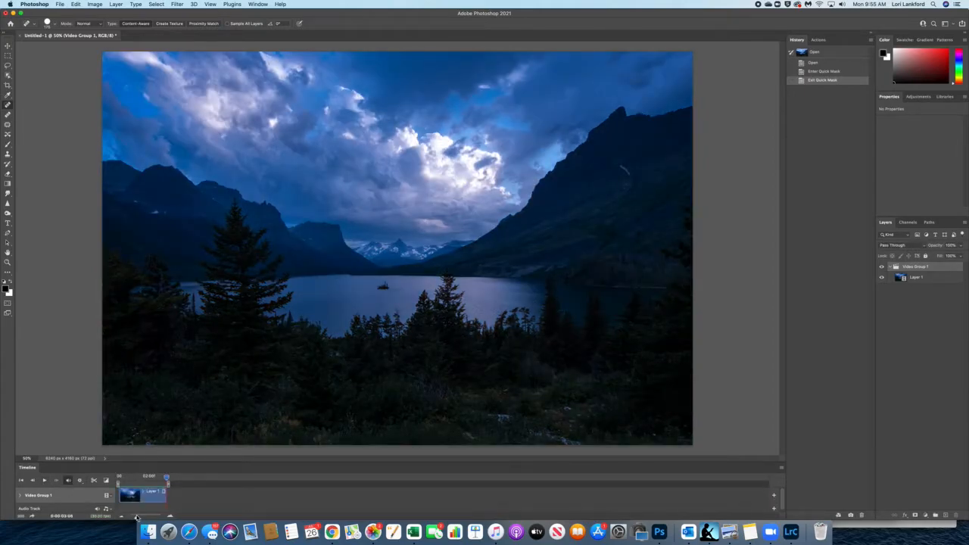
left_click_drag(137, 519, 134, 518)
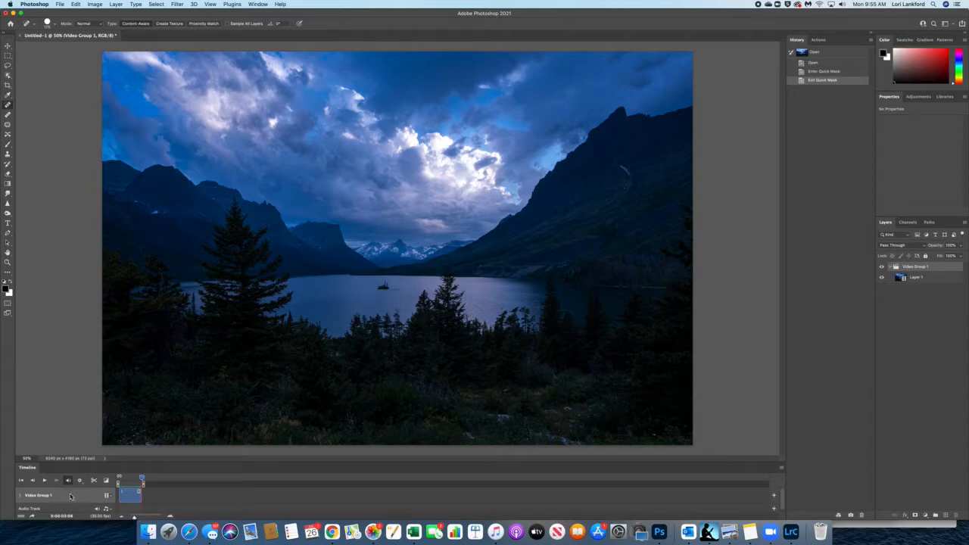
left_click(45, 482)
left_click_drag(135, 518, 153, 518)
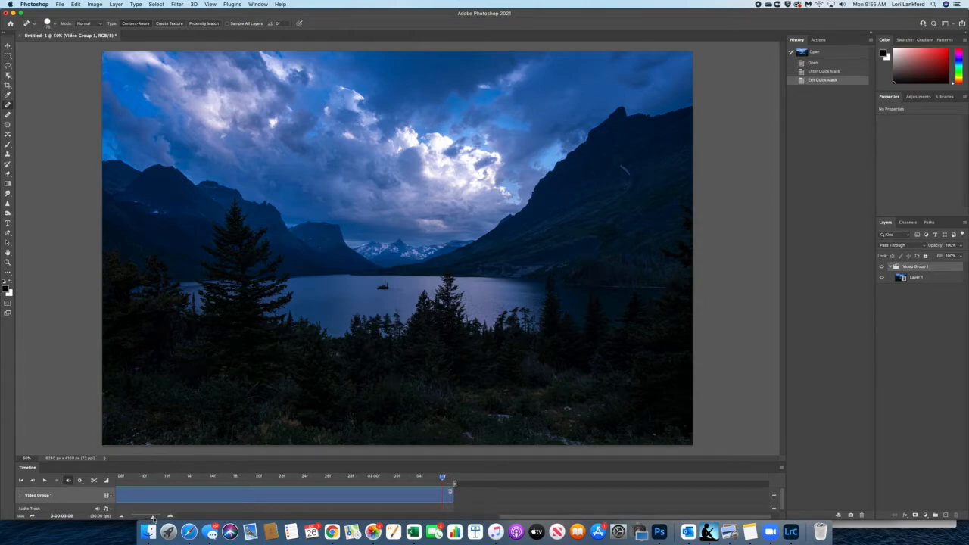
left_click(45, 481)
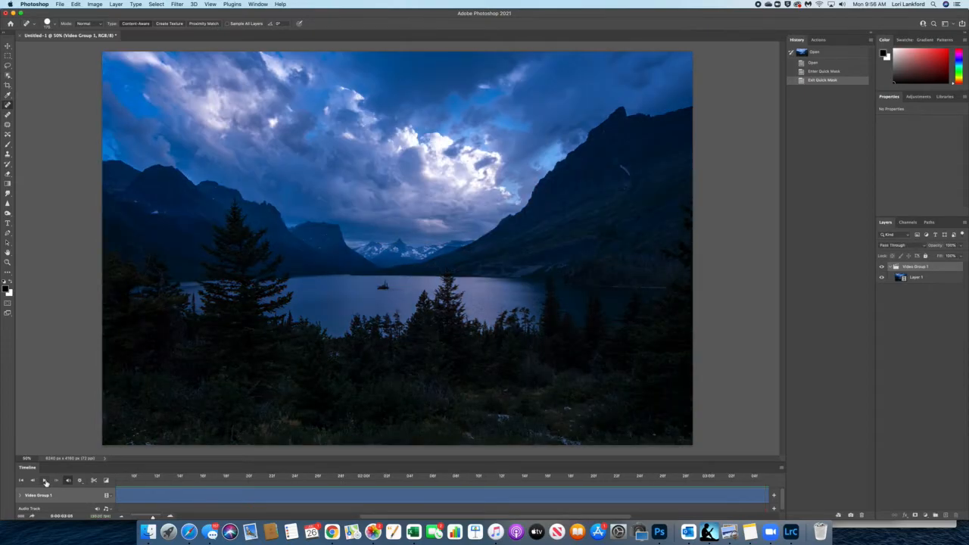
left_click(45, 482)
left_click_drag(153, 517, 145, 517)
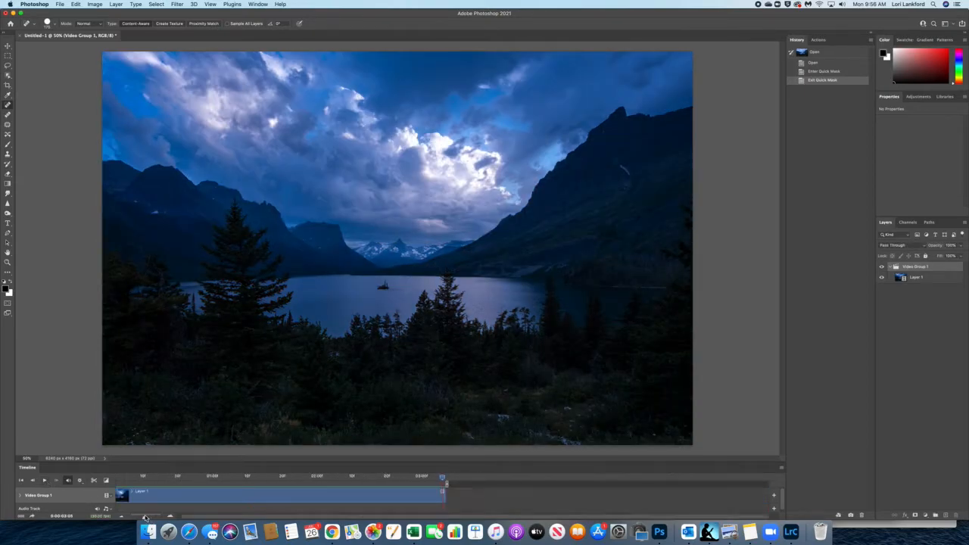
left_click(45, 482)
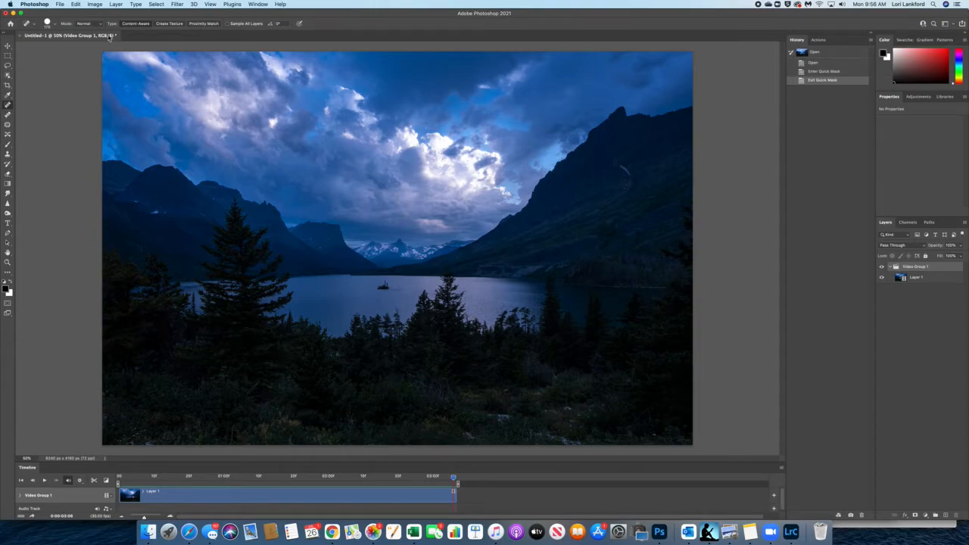
- Resize the canvas to 3840 by 2160 pixels with a centred anchor and accept the clipping
left_click(94, 4)
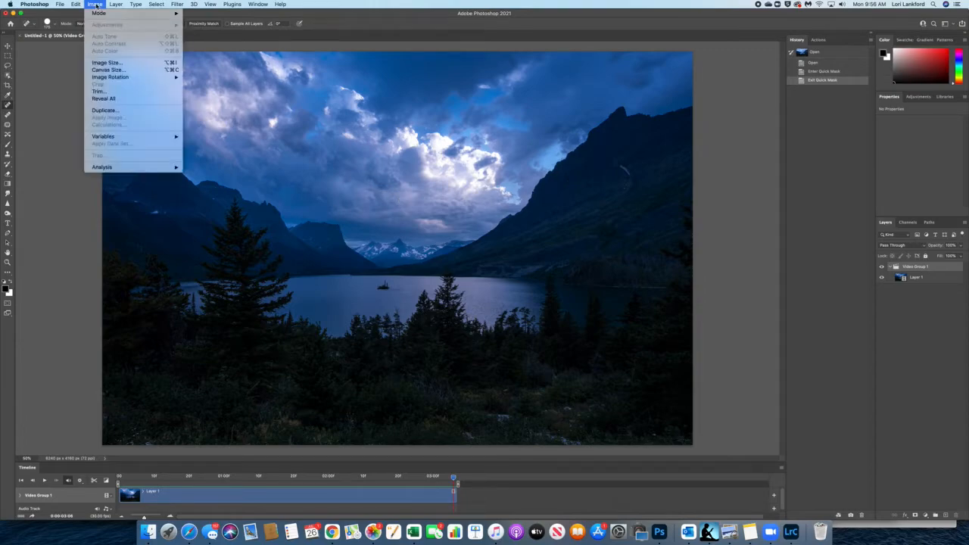
left_click(108, 69)
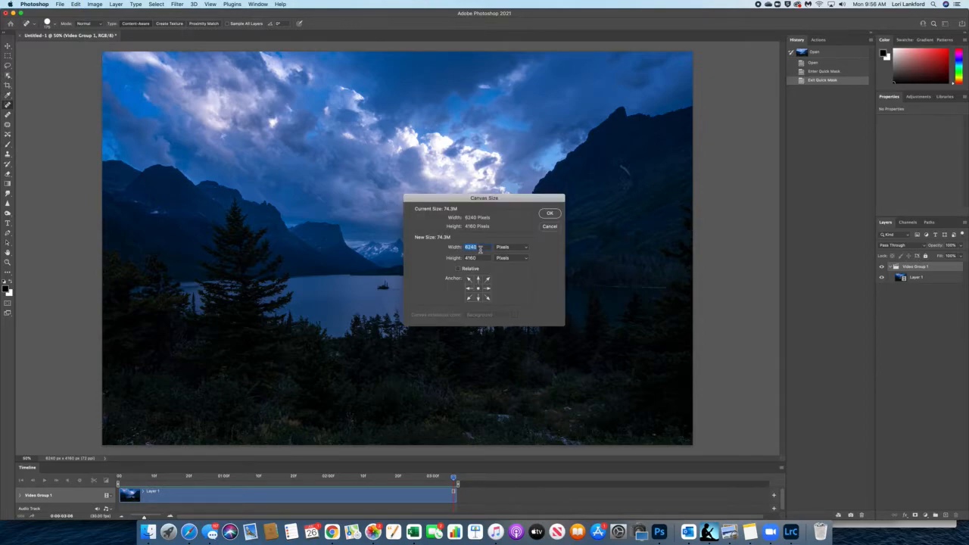
type("384")
key("Tab")
type("2160")
left_click(549, 213)
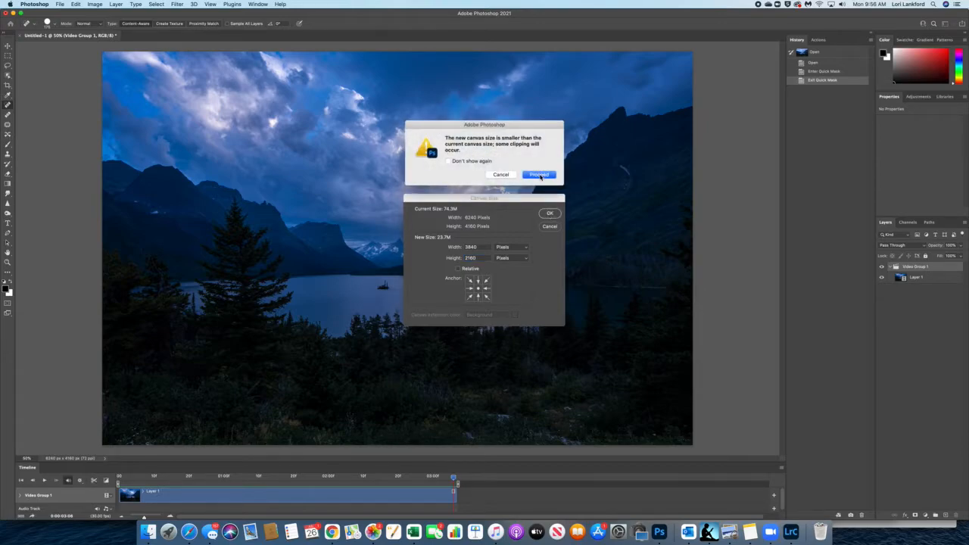
left_click(539, 175)
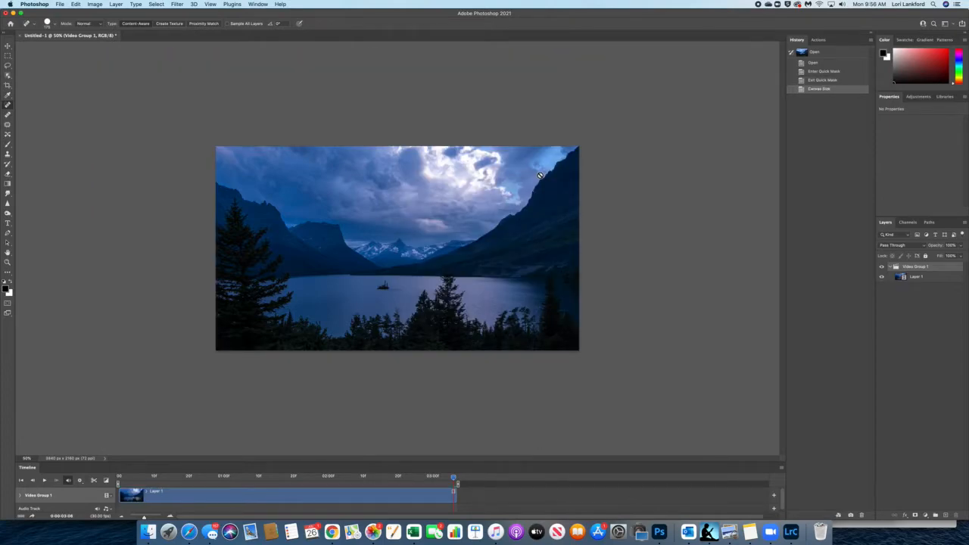
- Convert Layer 1 to a smart object and scale it down proportionally to about the width of the canvas
left_click(897, 277)
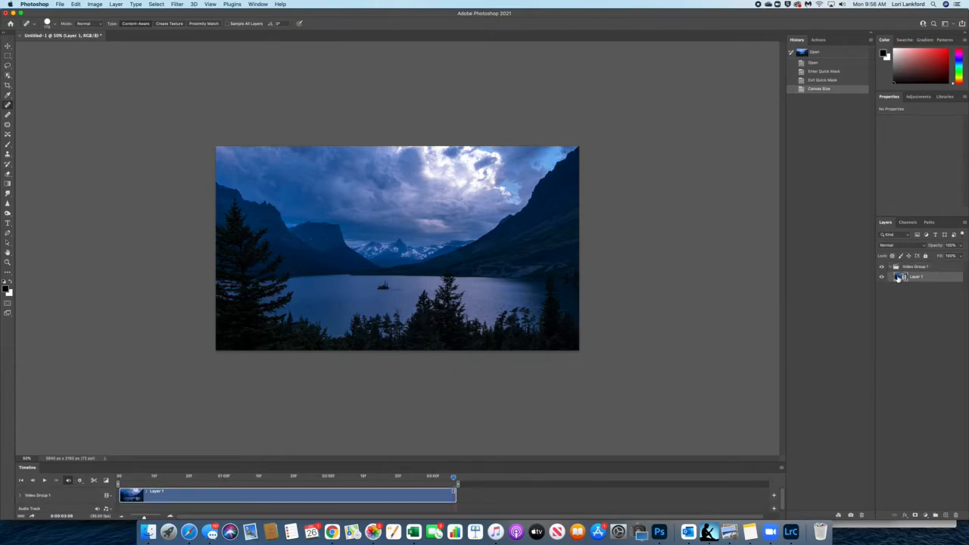
key("super+t")
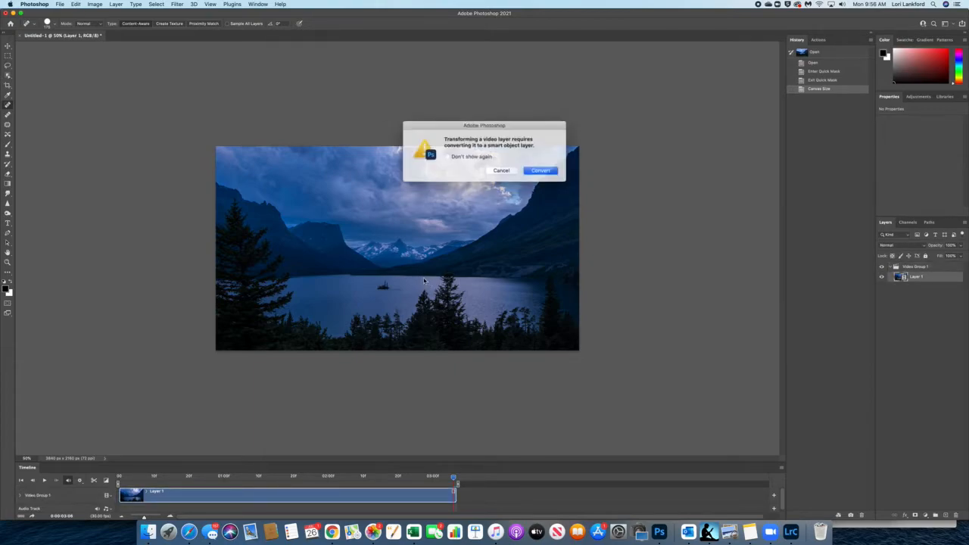
left_click(537, 170)
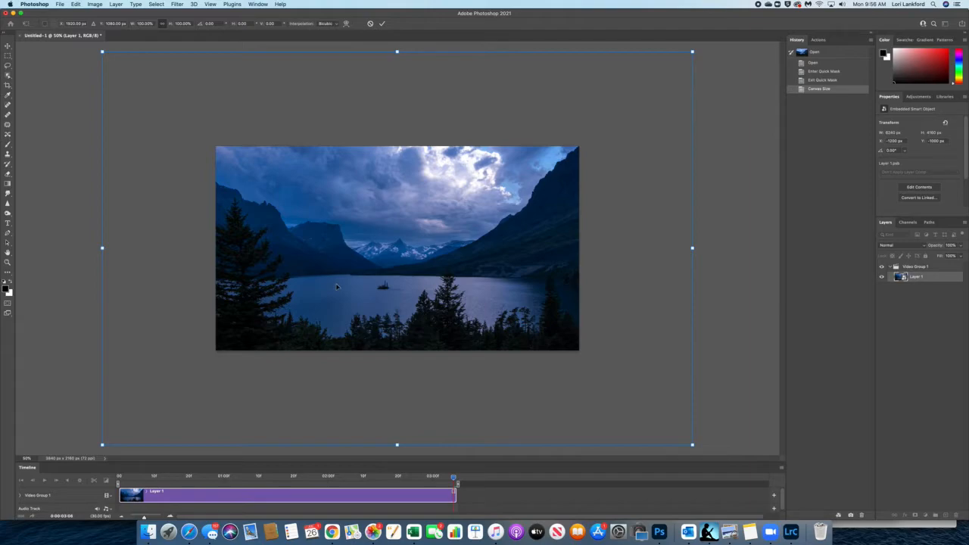
left_click_drag(102, 445, 205, 353)
left_click_drag(691, 52, 540, 134)
left_click_drag(547, 369, 524, 333)
left_click_drag(520, 246, 578, 247)
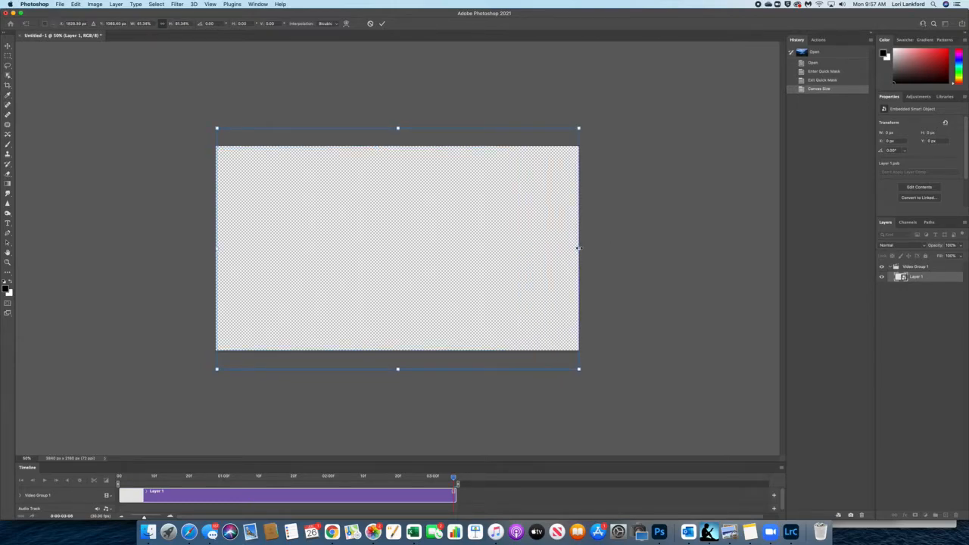
key("Return")
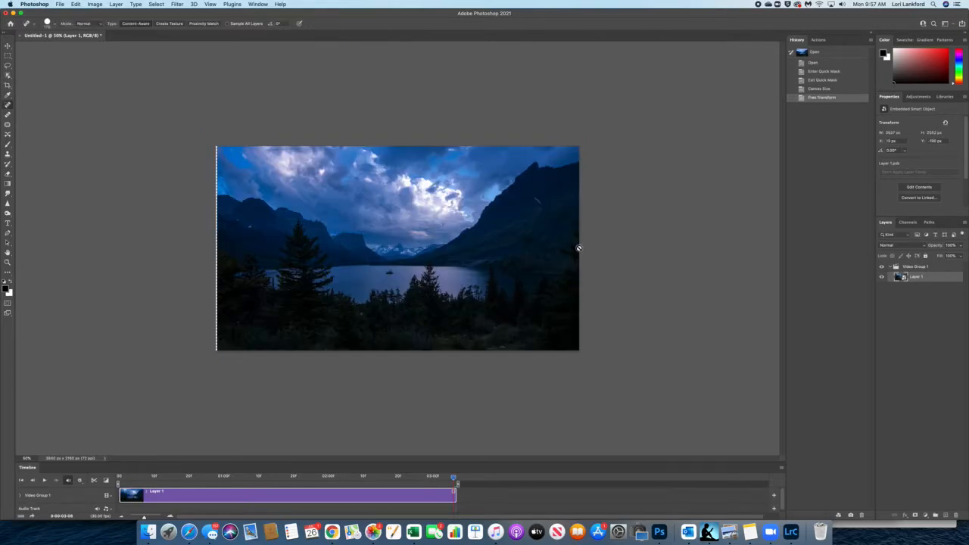
- Rasterize Layer 1 and enlarge it slightly to cover the gap along the canvas's left edge
left_click(439, 259)
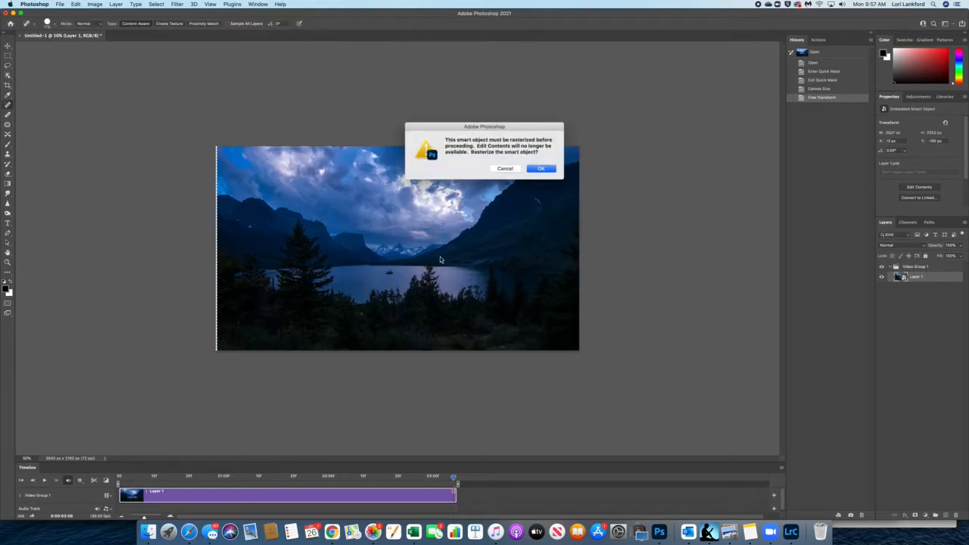
left_click(542, 168)
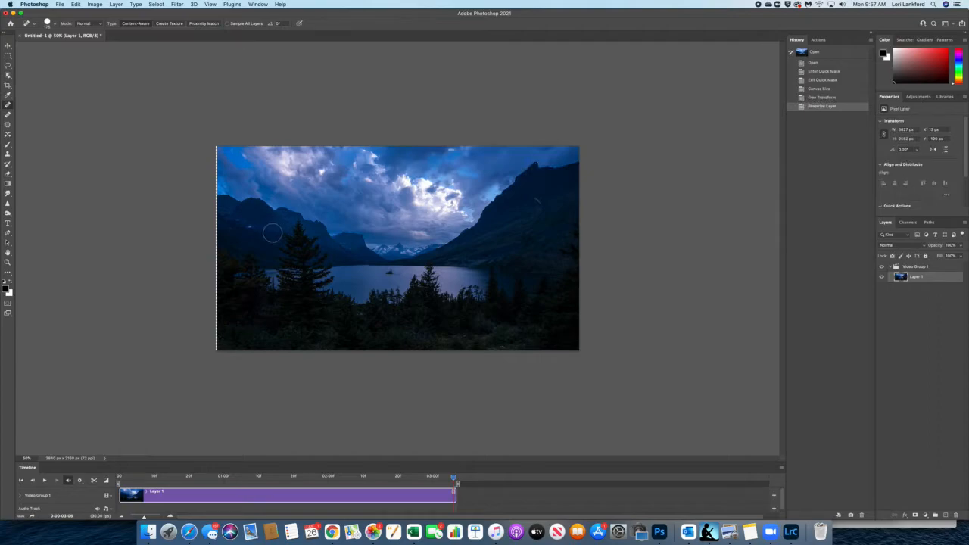
left_click_drag(218, 248, 215, 248)
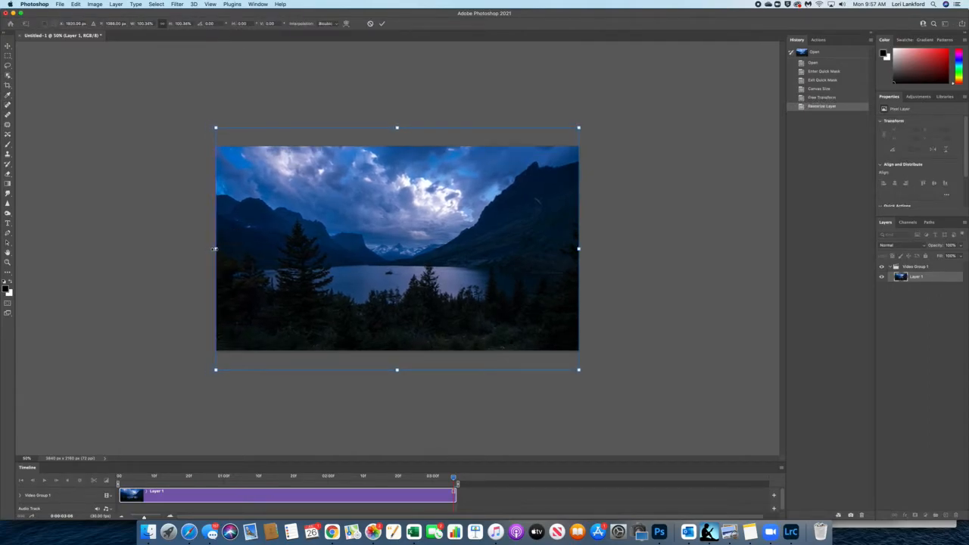
key("Return")
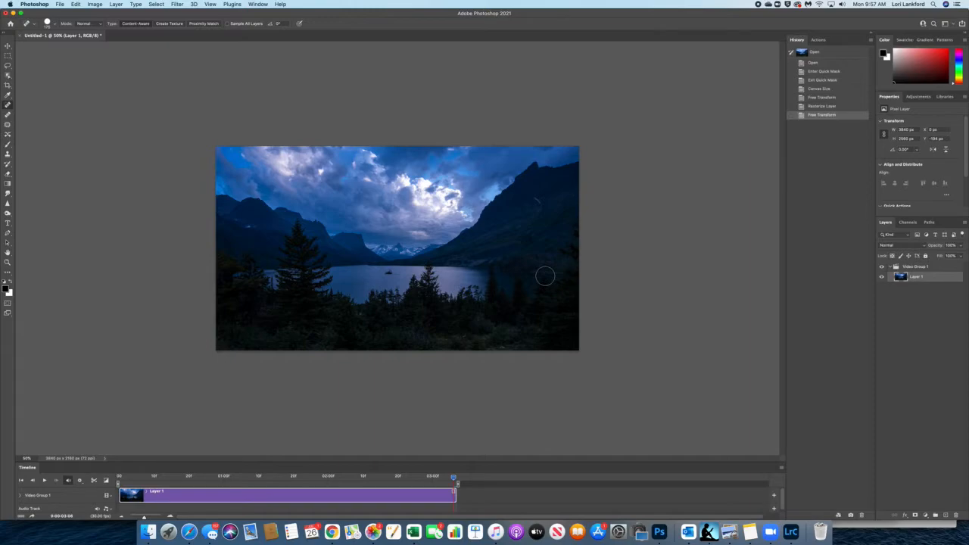
- Play the transformed layer's video, select Video Group 1 and play it again to check for motion
left_click(44, 481)
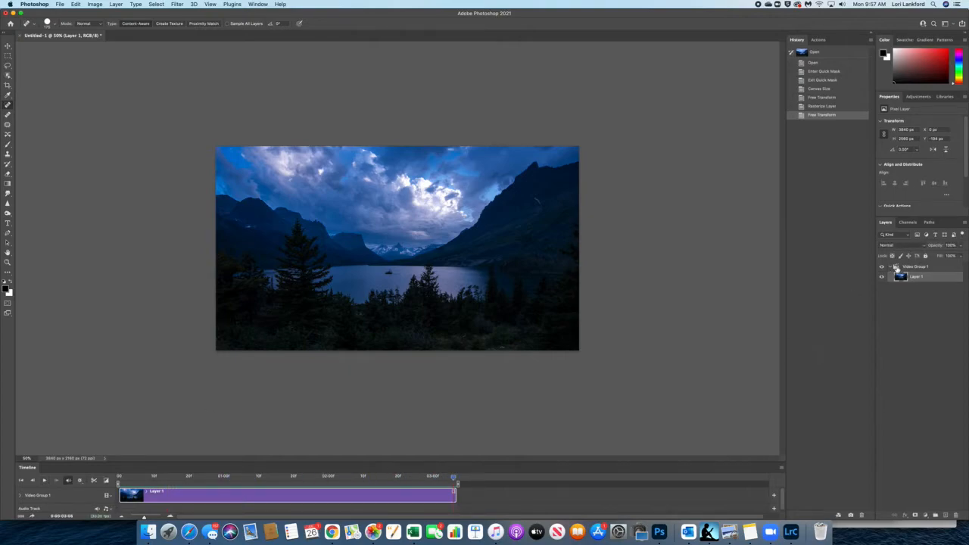
left_click(896, 268)
left_click(46, 482)
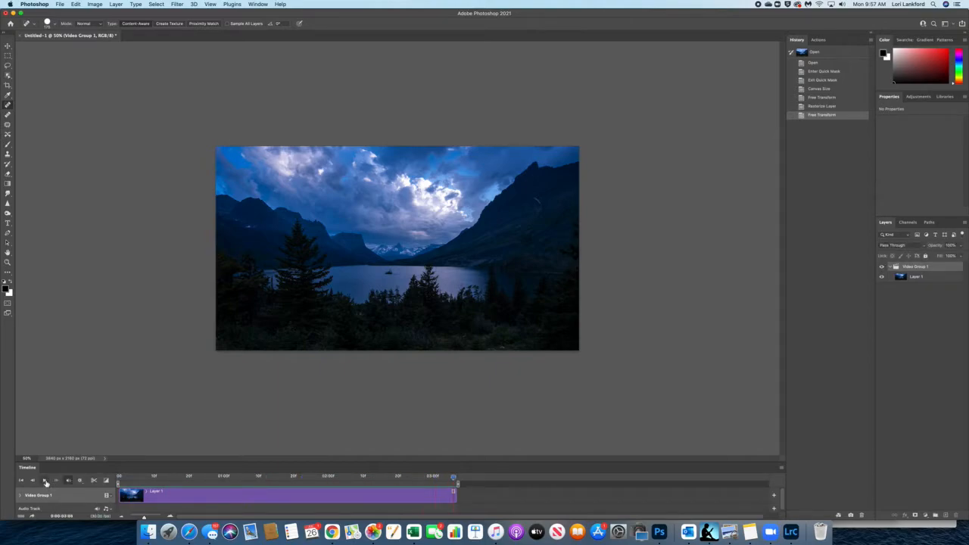
- Revert the document to the Exit Quick Mask history state, undoing the transforms, rasterizing and canvas resize
left_click(818, 90)
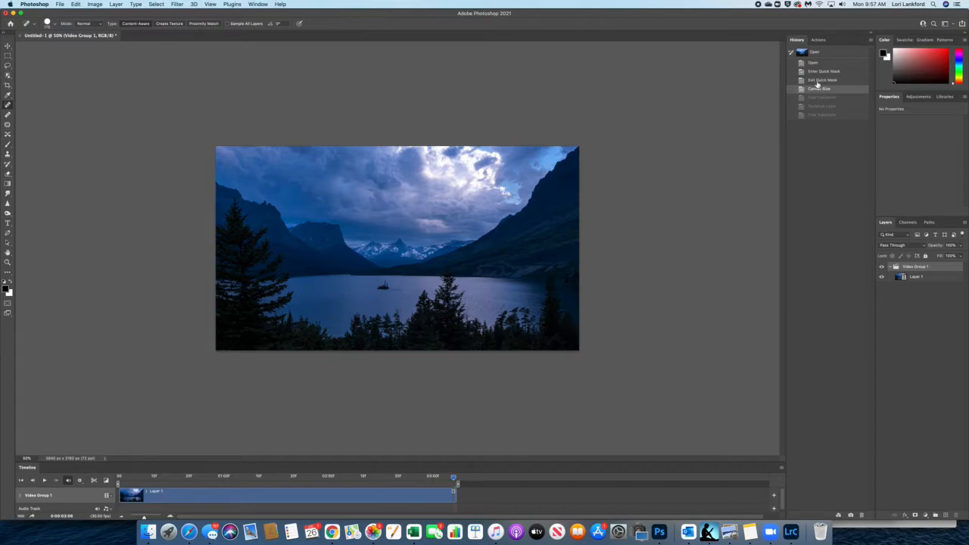
left_click(818, 80)
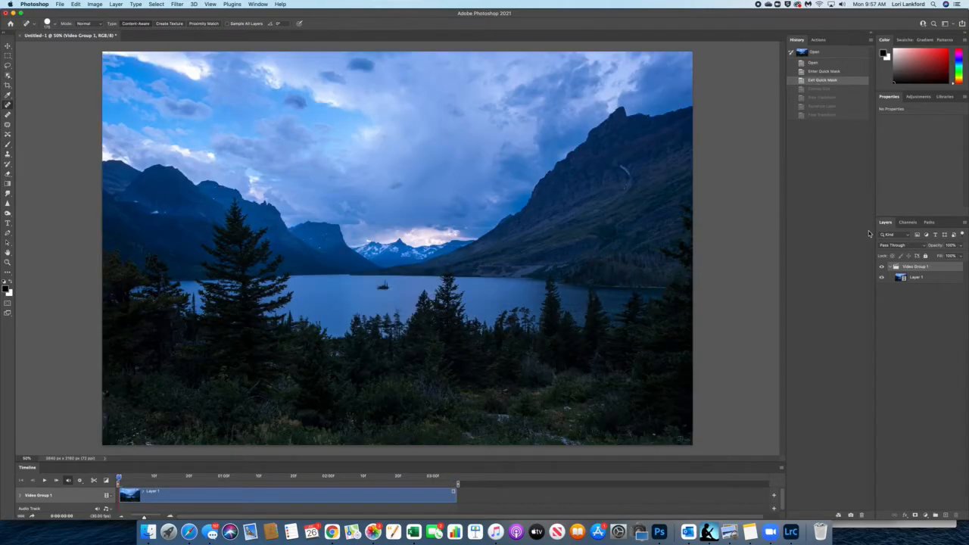
left_click(901, 279)
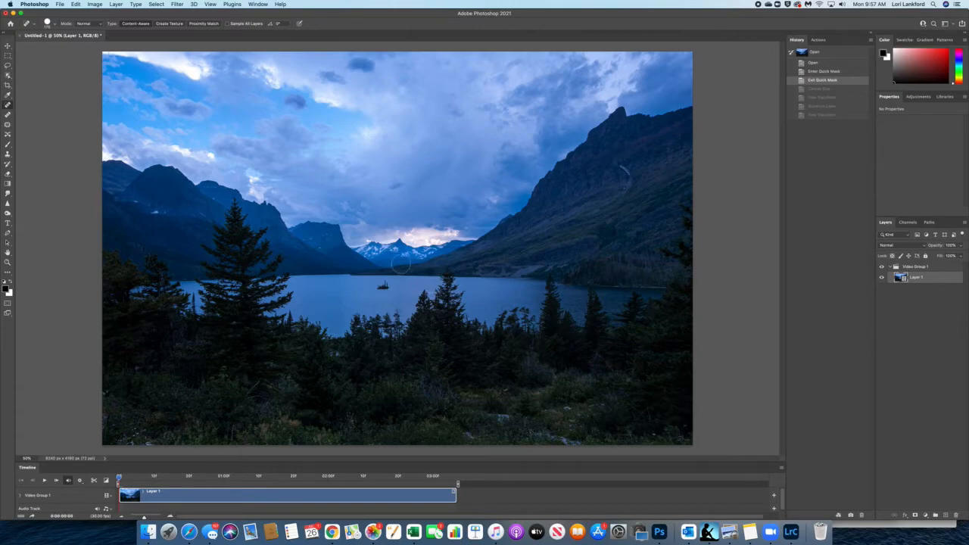
key("super+t")
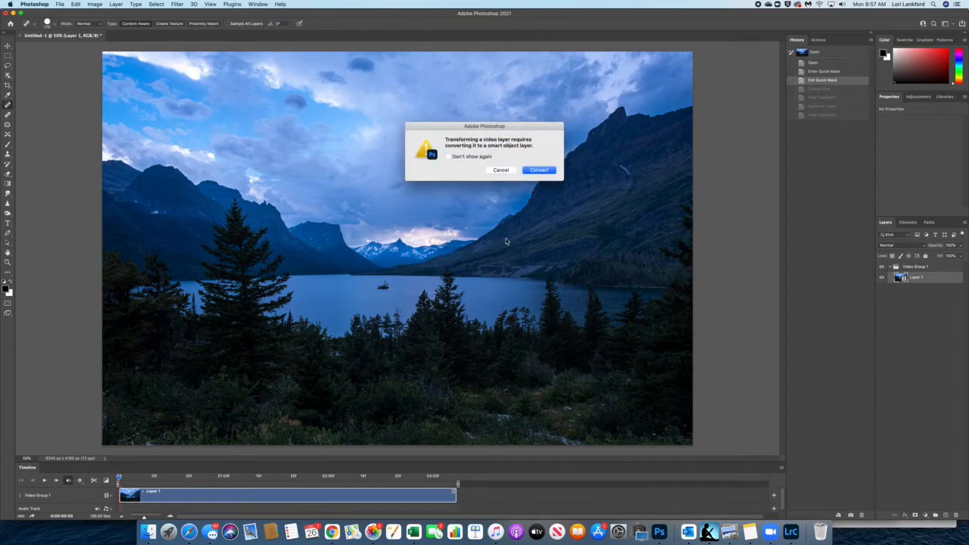
left_click(501, 170)
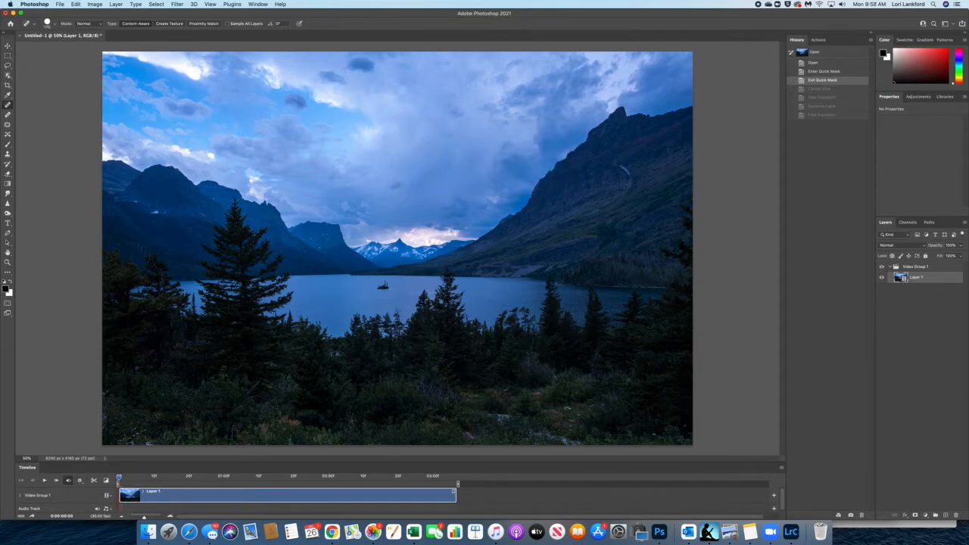
left_click(91, 5)
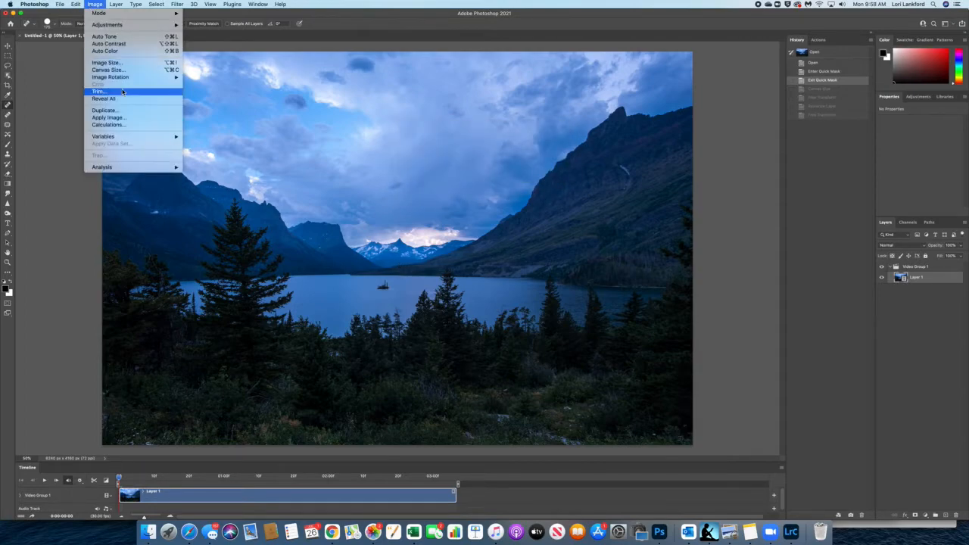
left_click(116, 64)
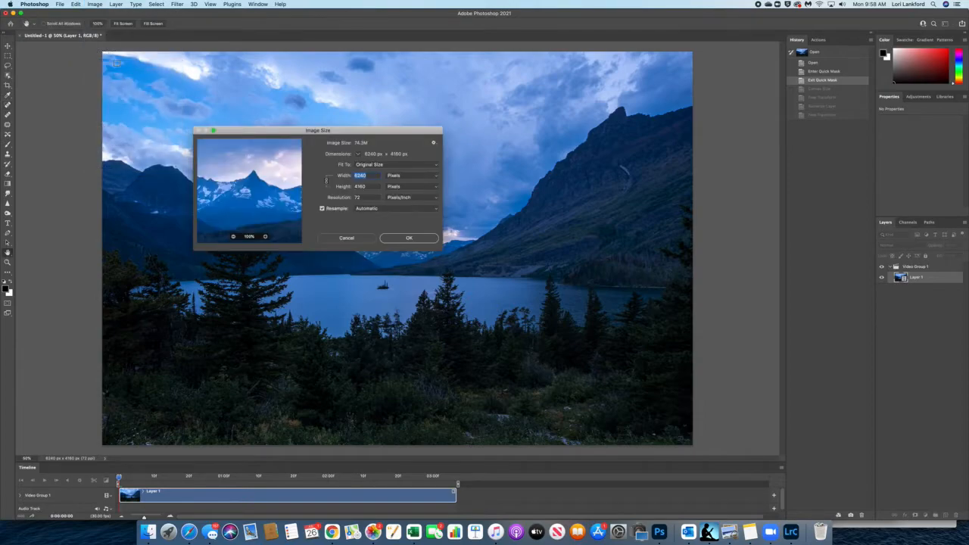
left_click(364, 239)
- Crop the restored full-size document by setting its canvas to 3840 by 2160 pixels, allowing the clipping
left_click(94, 5)
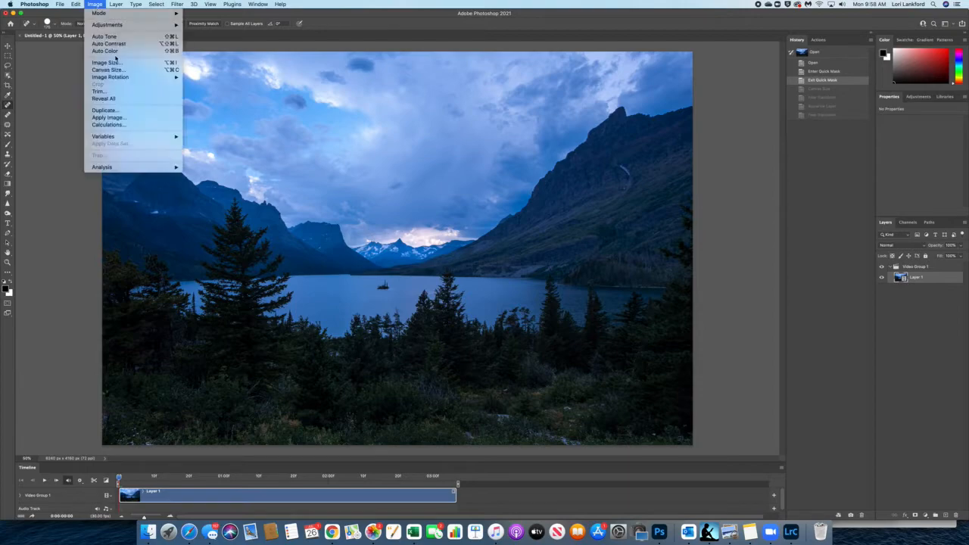
left_click(113, 73)
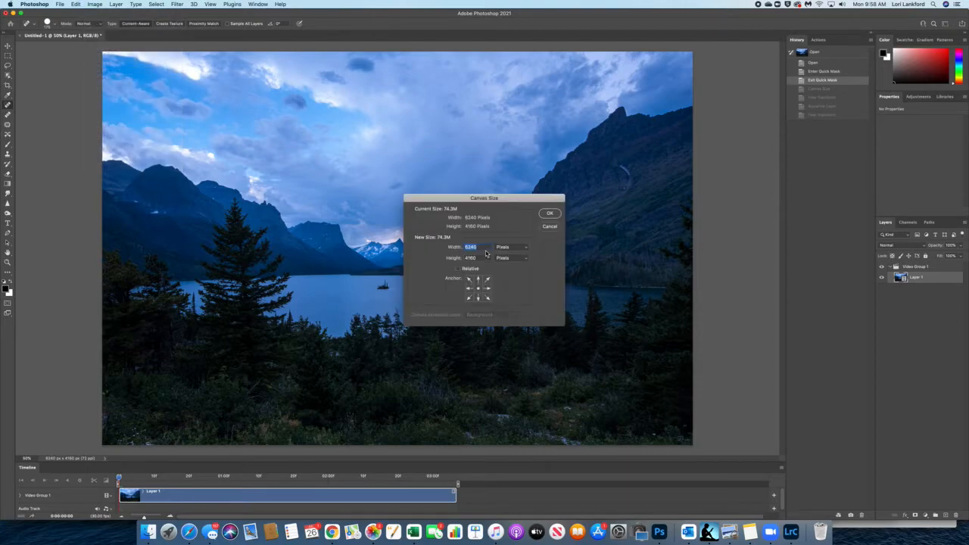
type("3840")
key("Tab")
type("2160")
left_click(549, 214)
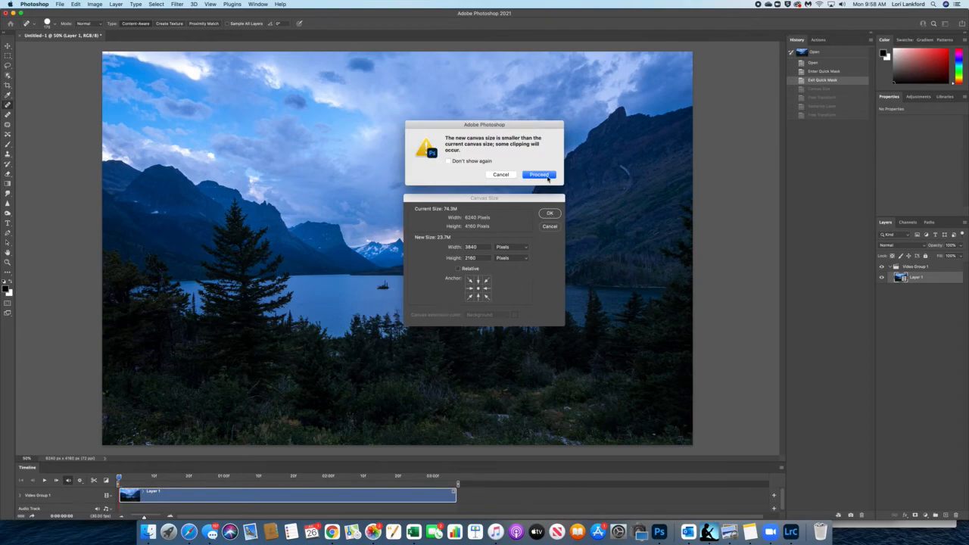
left_click(538, 175)
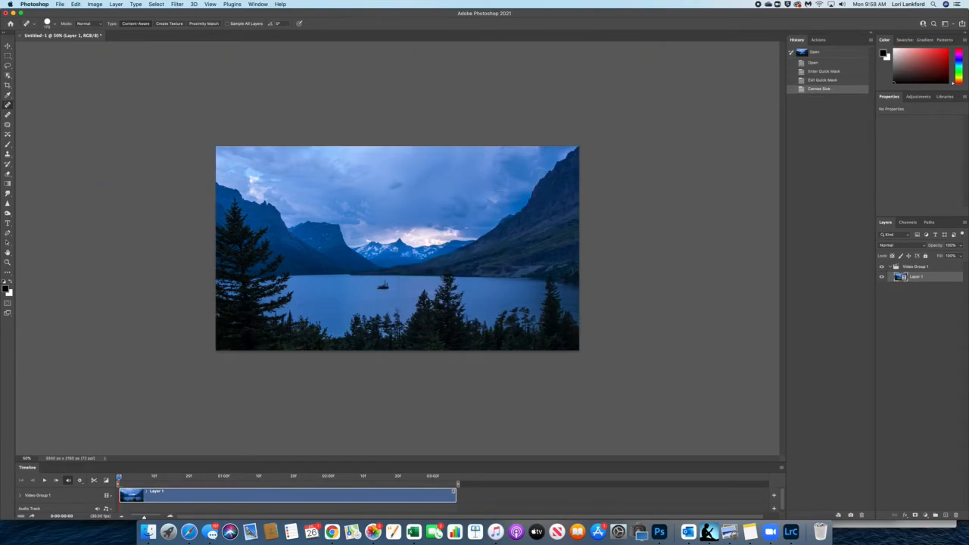
- Play the cropped time-lapse, zoom the timeline in slightly and stop playback
left_click(44, 481)
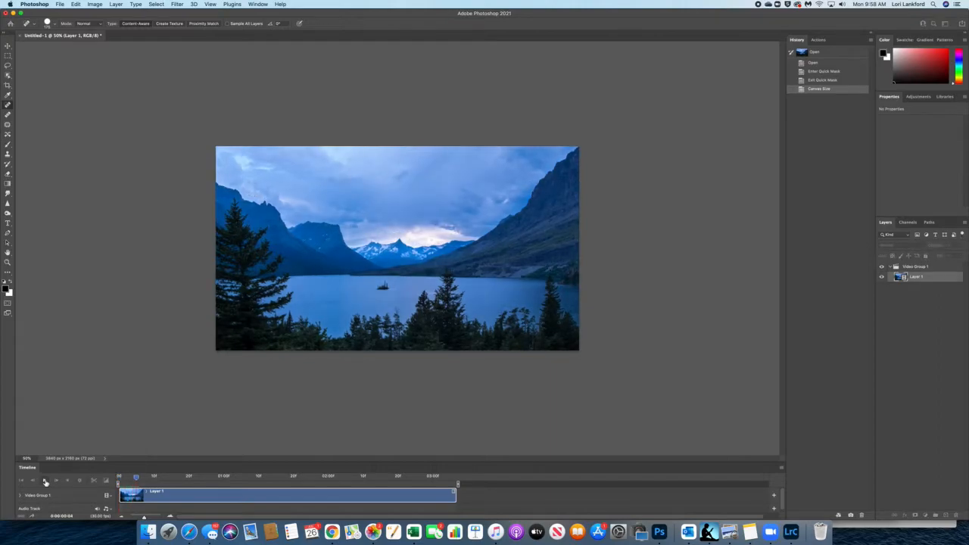
left_click_drag(144, 518, 149, 519)
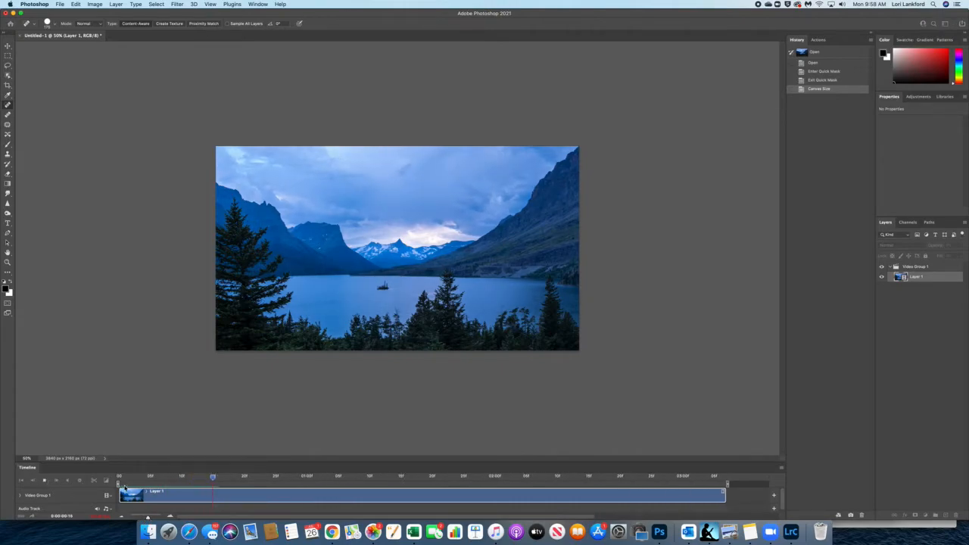
left_click(44, 481)
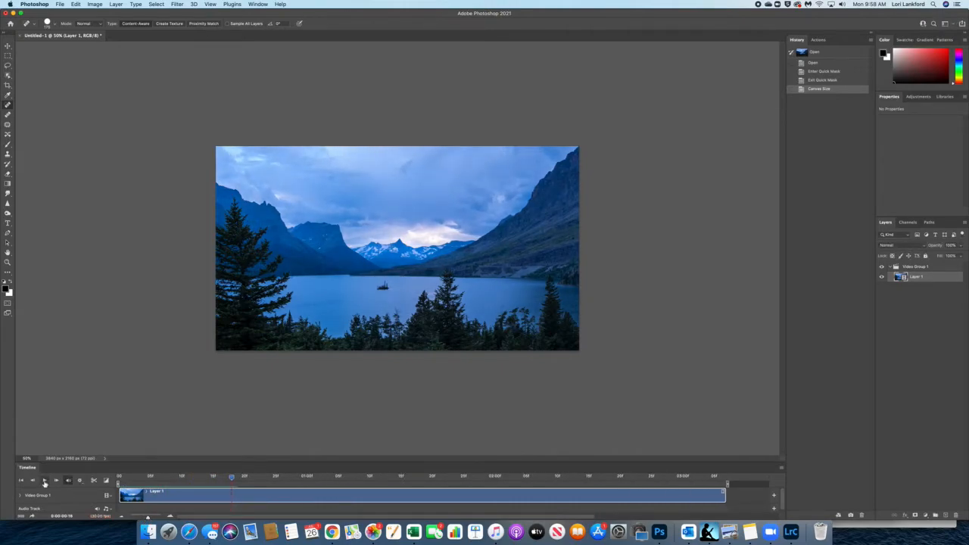
- Play the cropped time-lapse while zooming the timeline out and back in to check the playback
left_click(44, 481)
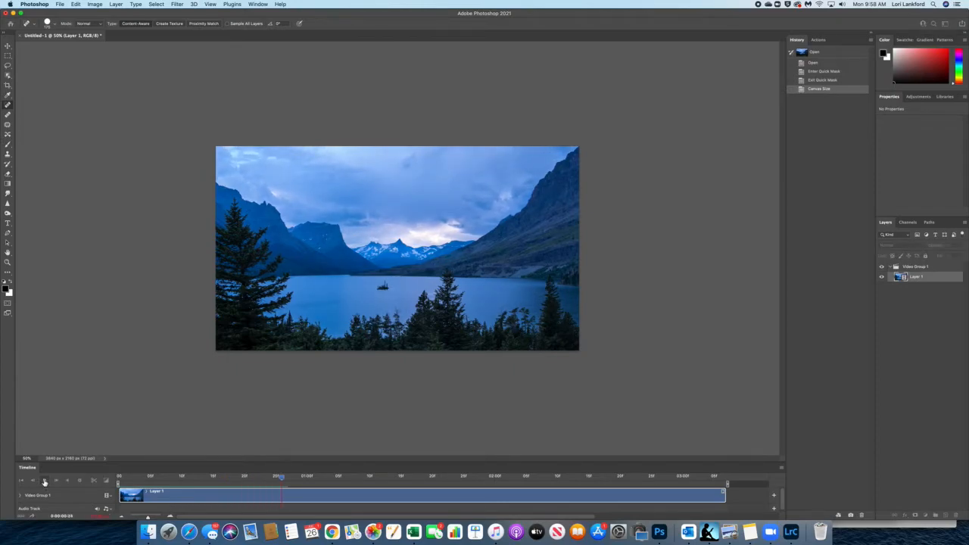
left_click(139, 517)
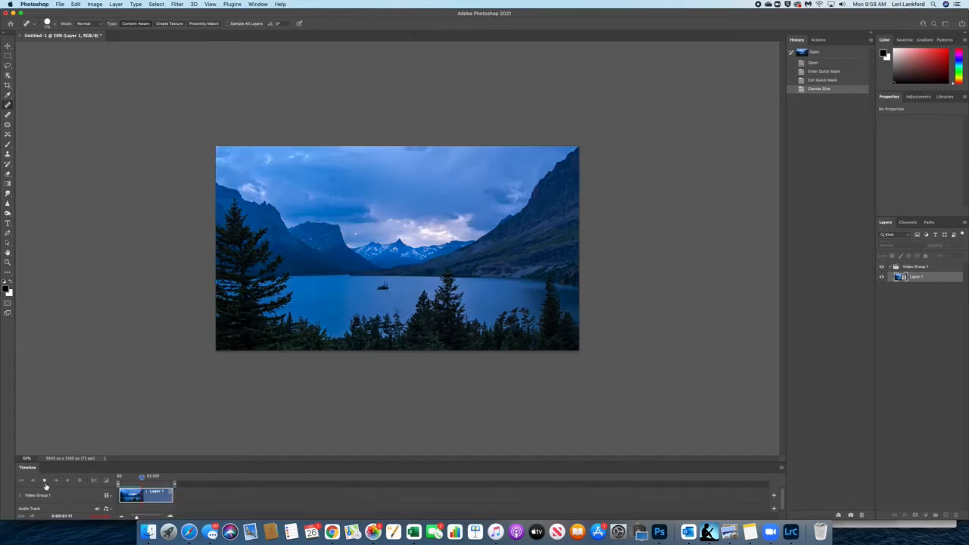
left_click(155, 517)
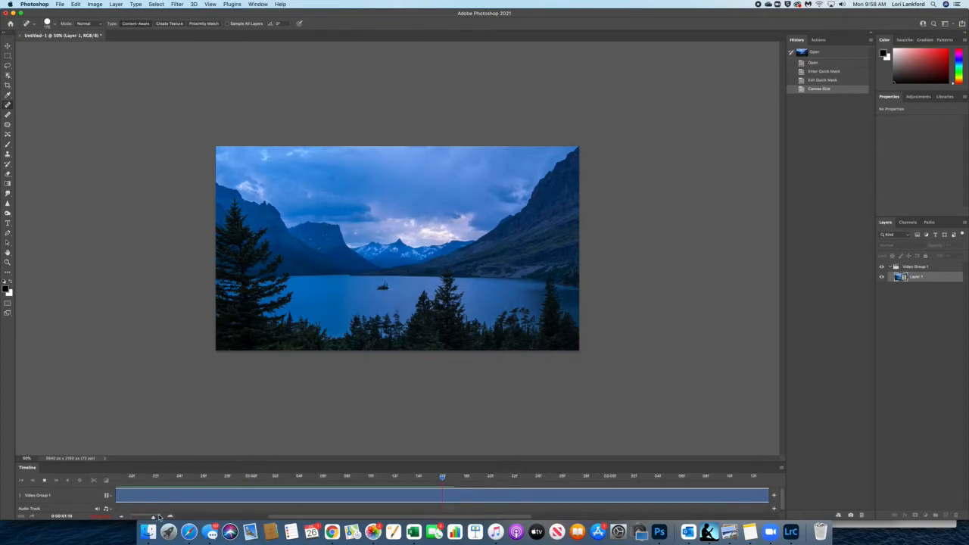
left_click(44, 482)
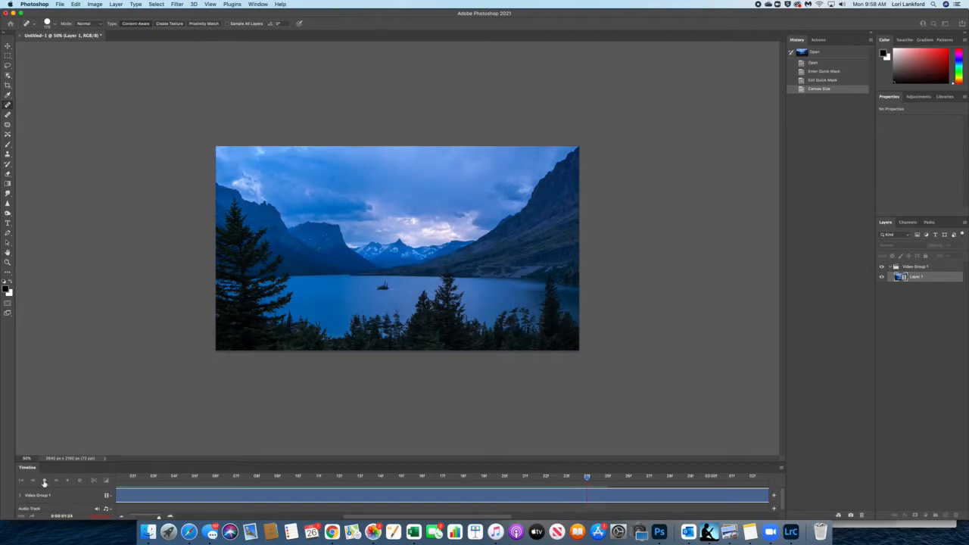
left_click(45, 482)
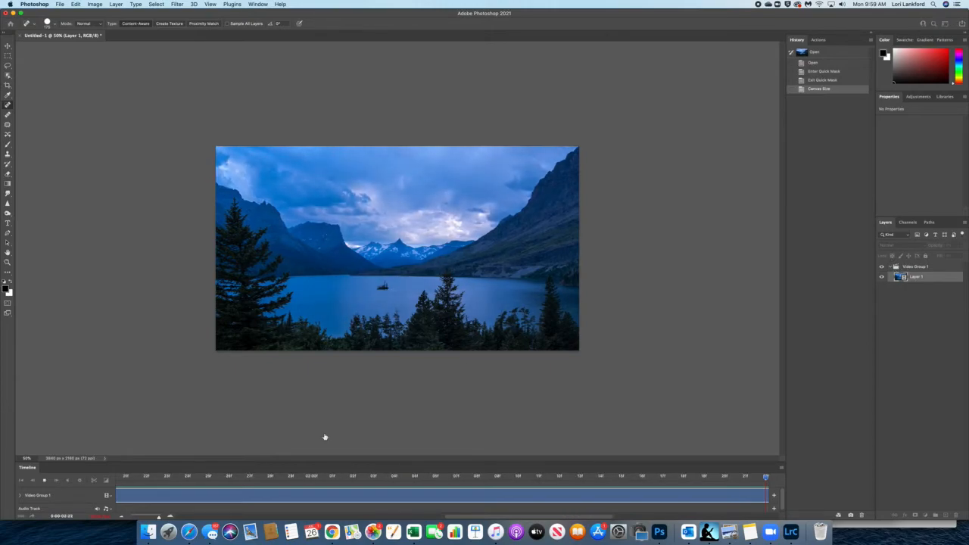
- Zoom the timeline out to fit the whole clip and replay the time-lapse through to its end
left_click(144, 517)
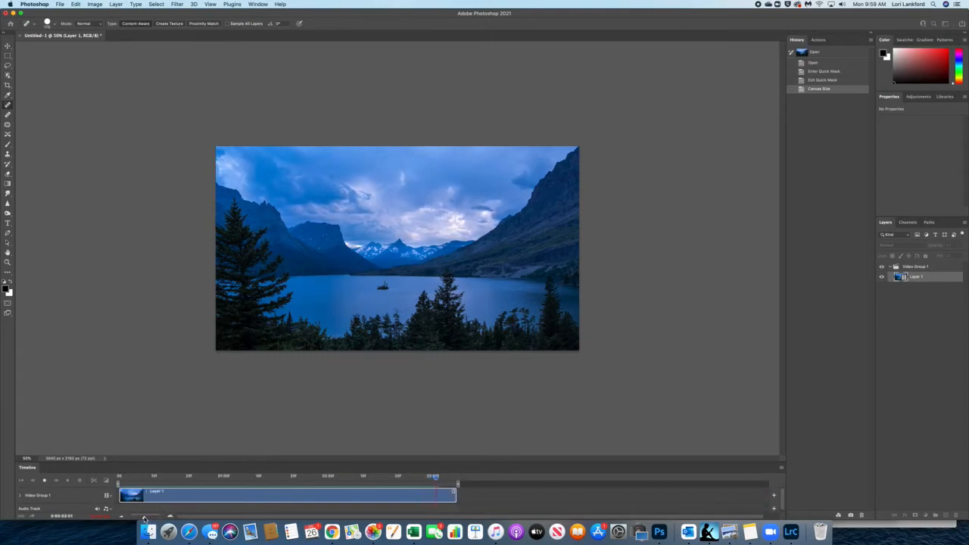
left_click(44, 482)
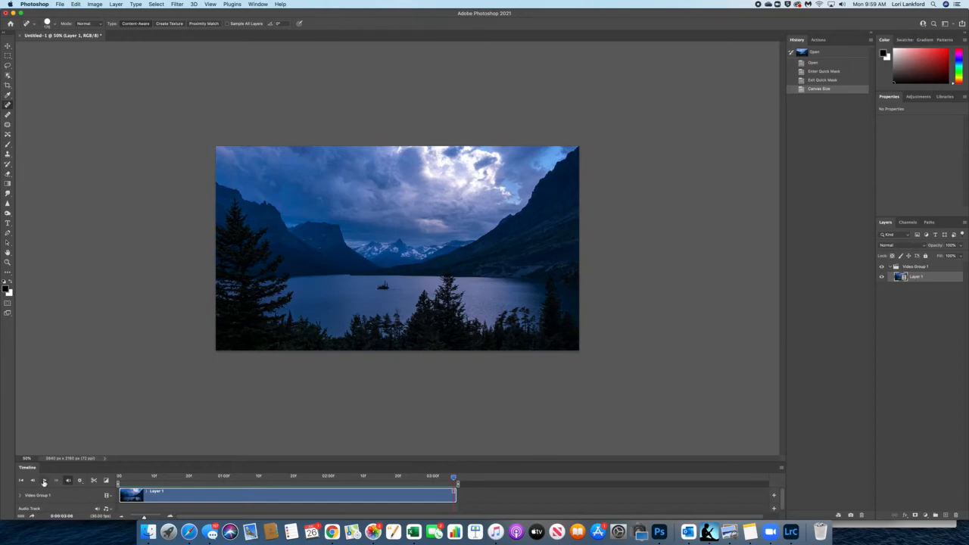
left_click(44, 482)
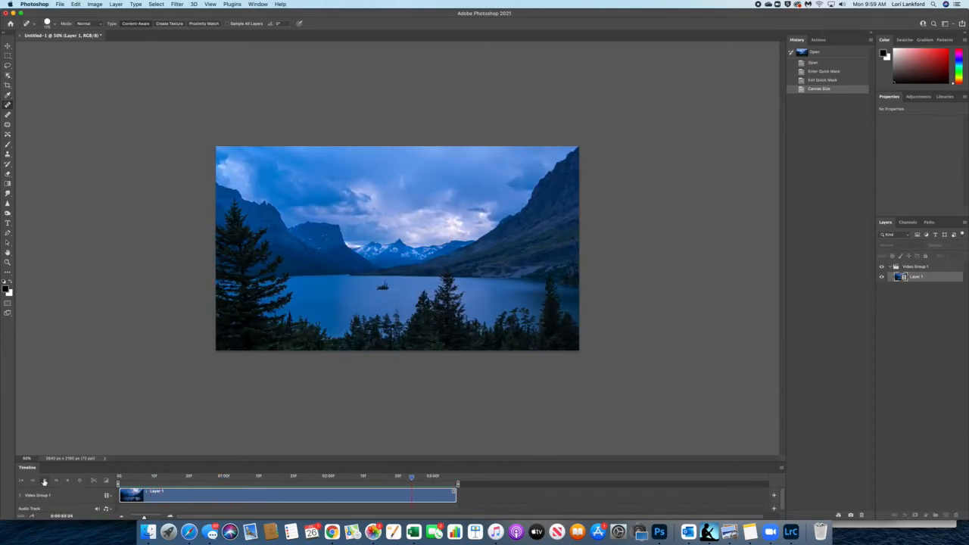
left_click(44, 482)
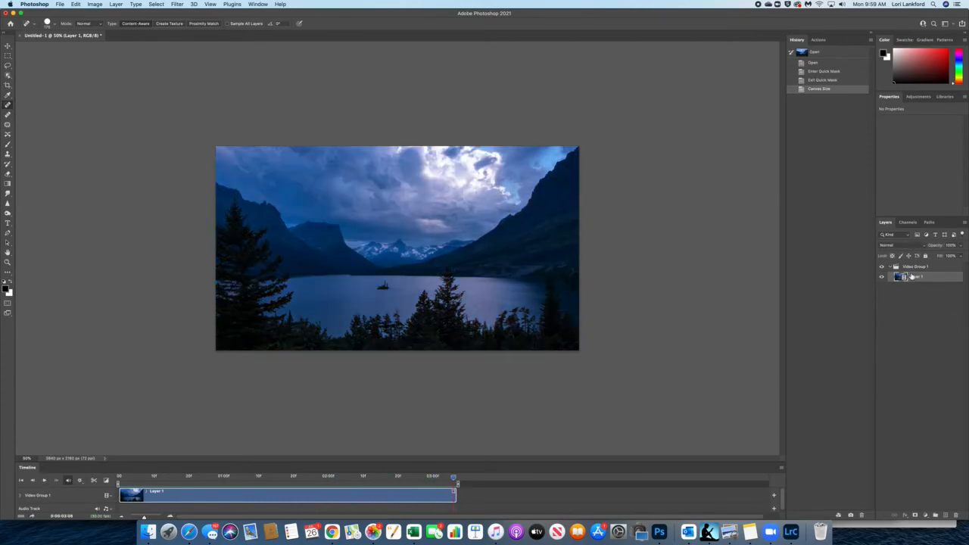
left_click(95, 5)
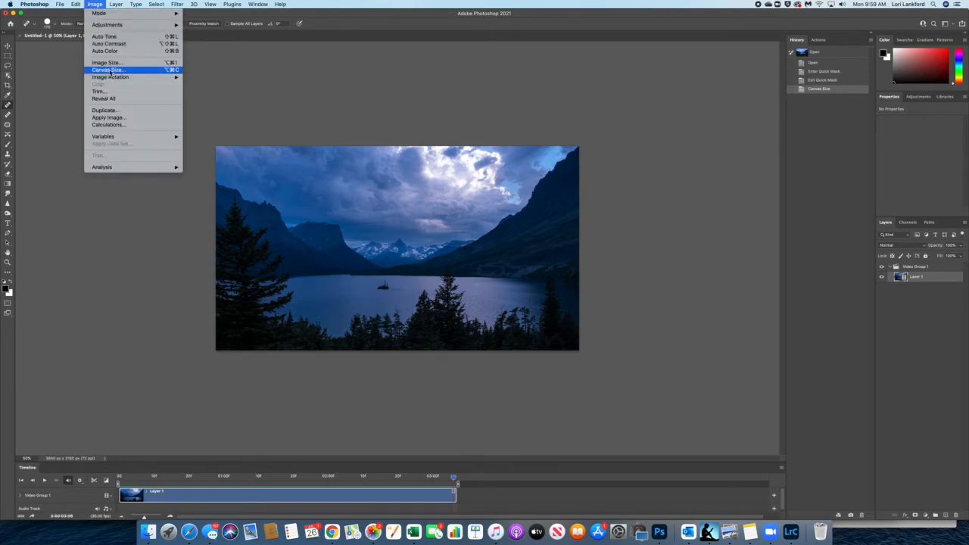
left_click(140, 327)
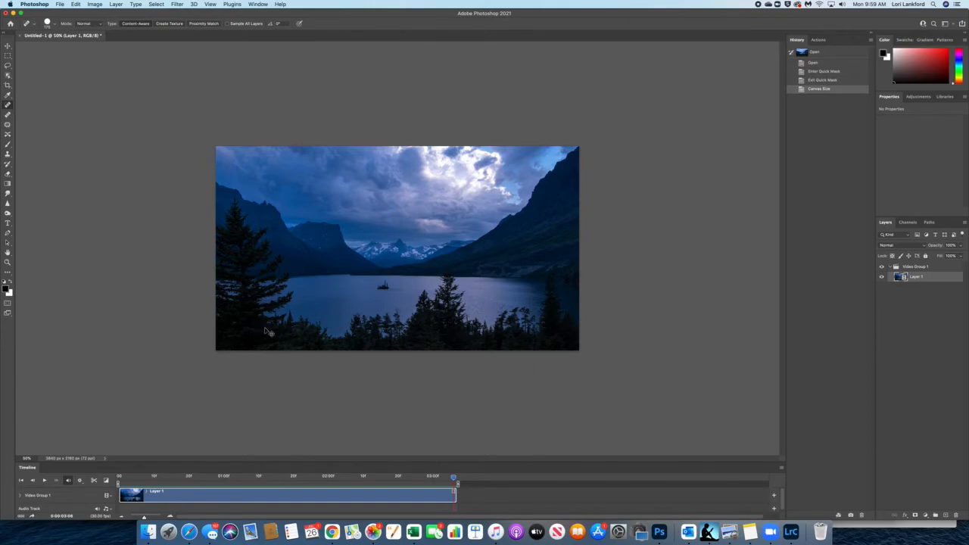
key("super+t")
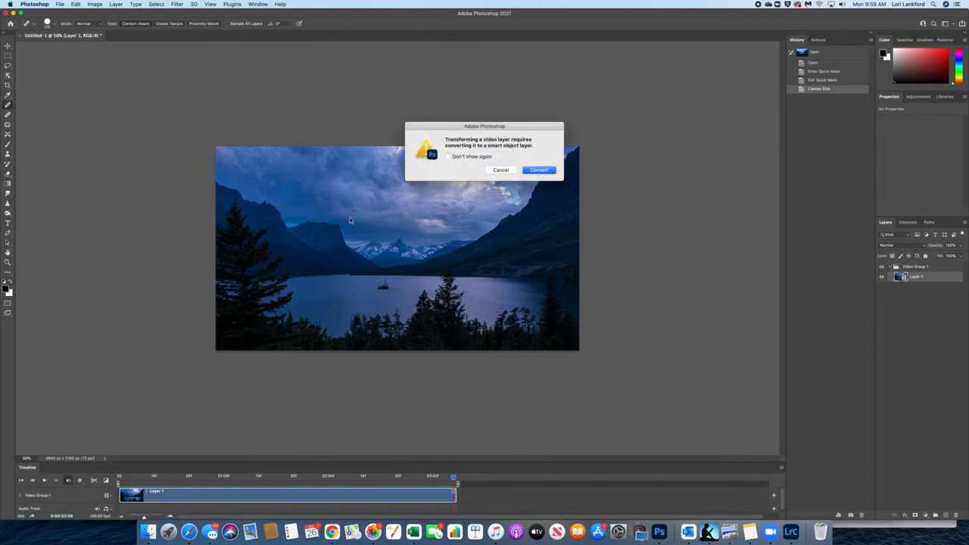
left_click(538, 170)
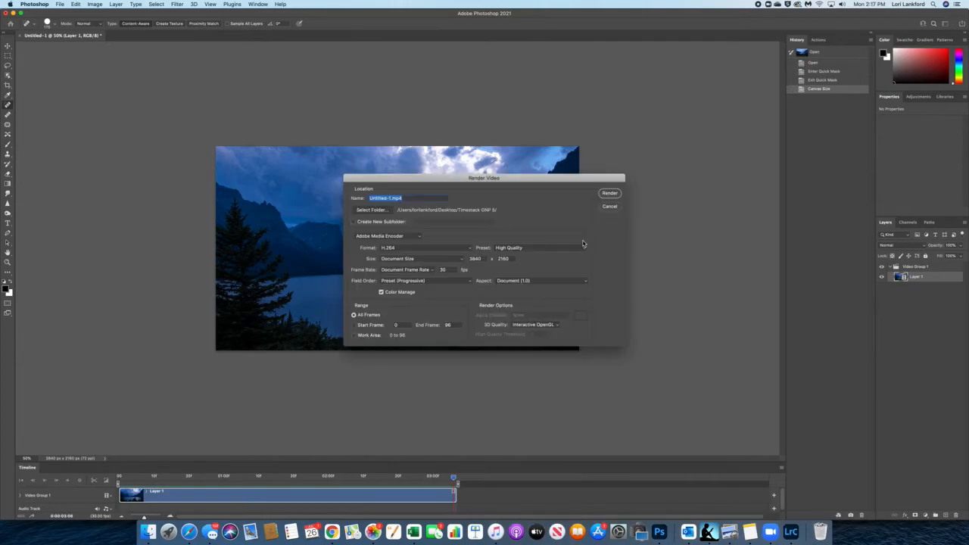
left_click(609, 207)
- Render the time-lapse through Adobe Media Encoder as an H.264 video named "GNP Timelapse sunset .mp4"
left_click(61, 5)
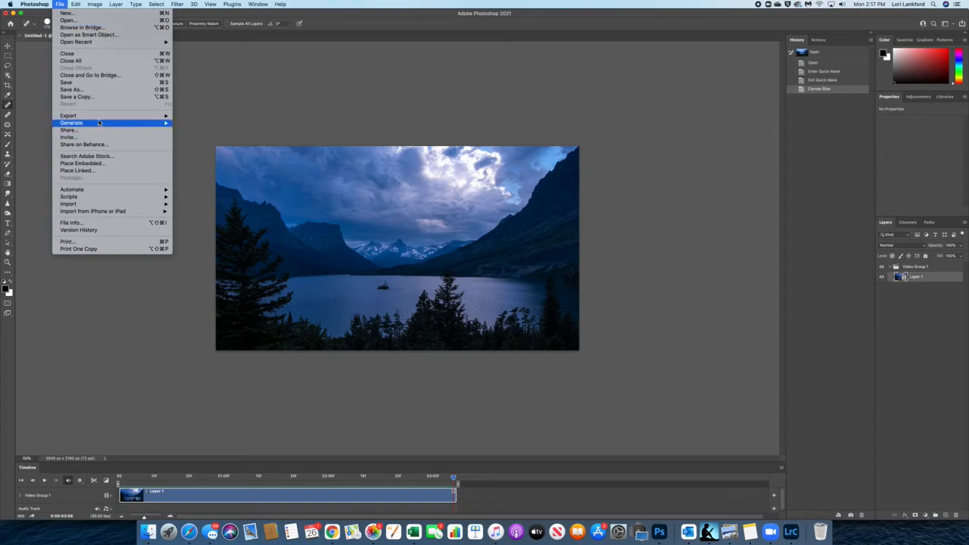
mouse_move(99, 119)
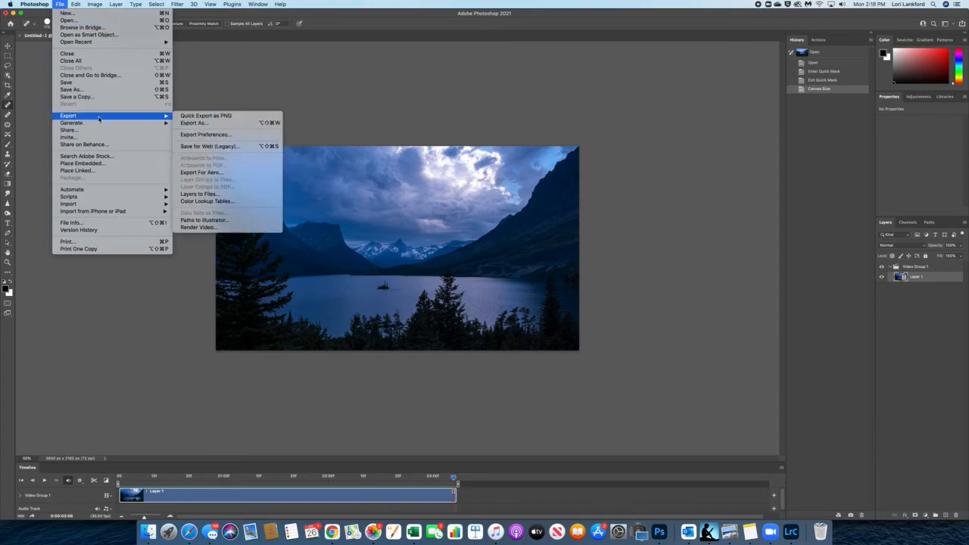
left_click(200, 227)
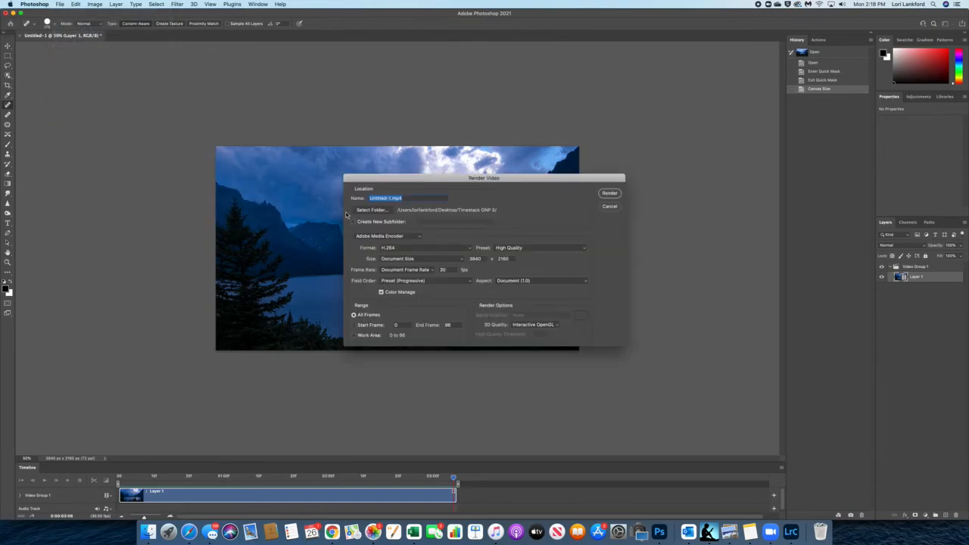
type("GNP Timelapse sunset")
left_click(470, 249)
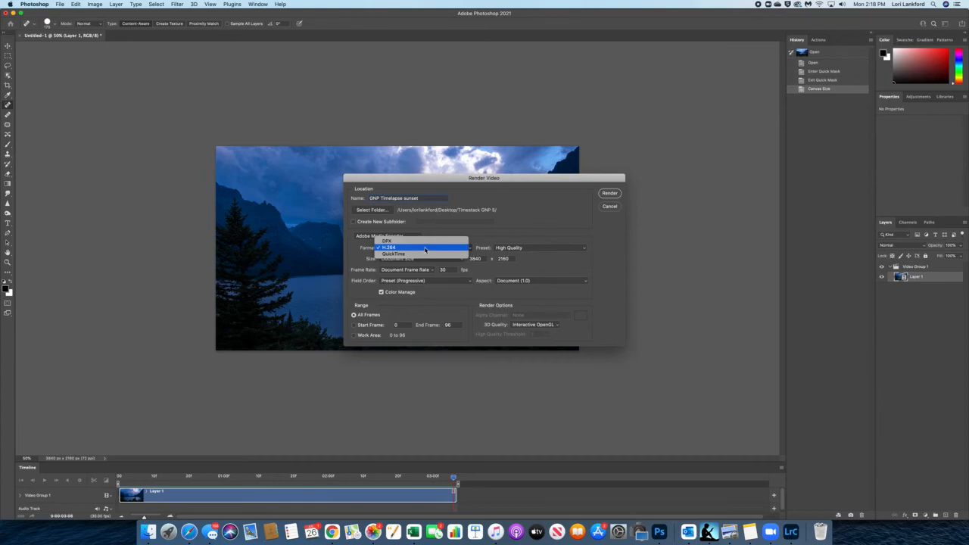
left_click(425, 248)
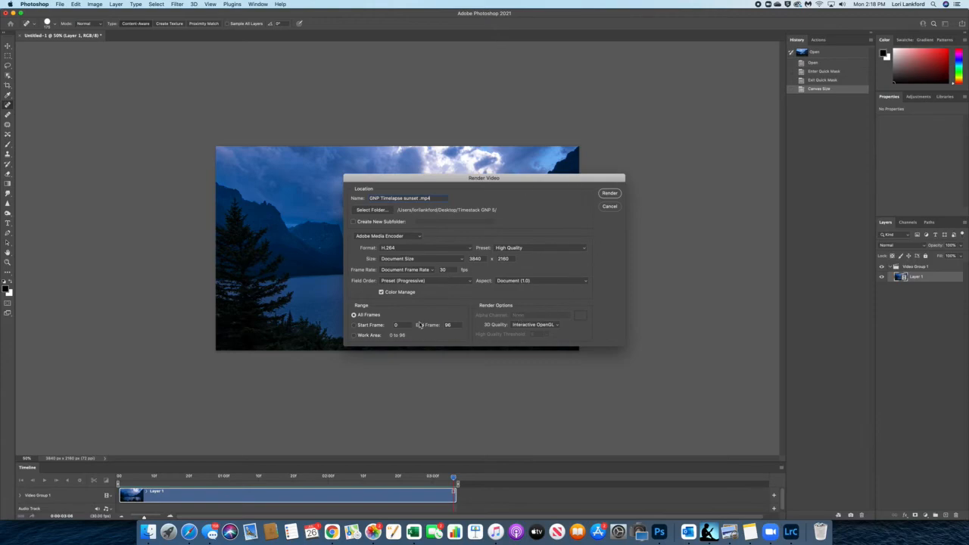
left_click(613, 196)
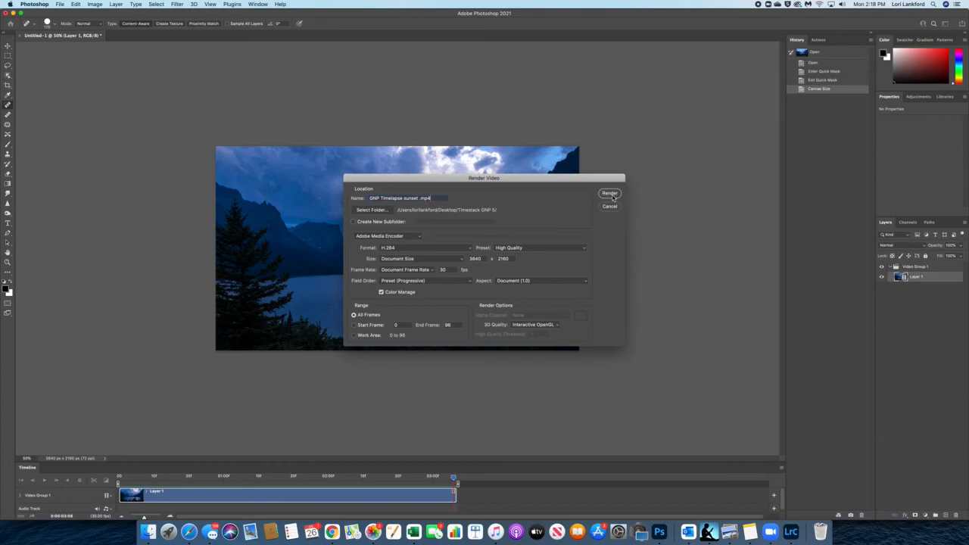